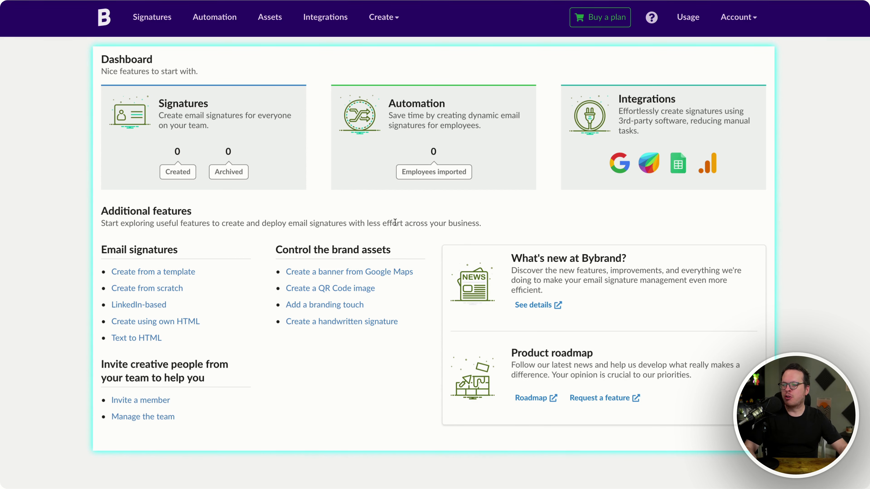
Step: Start a new email signature from the pre-created Pharmacy template with the confidentiality paragraph
left_click(176, 272)
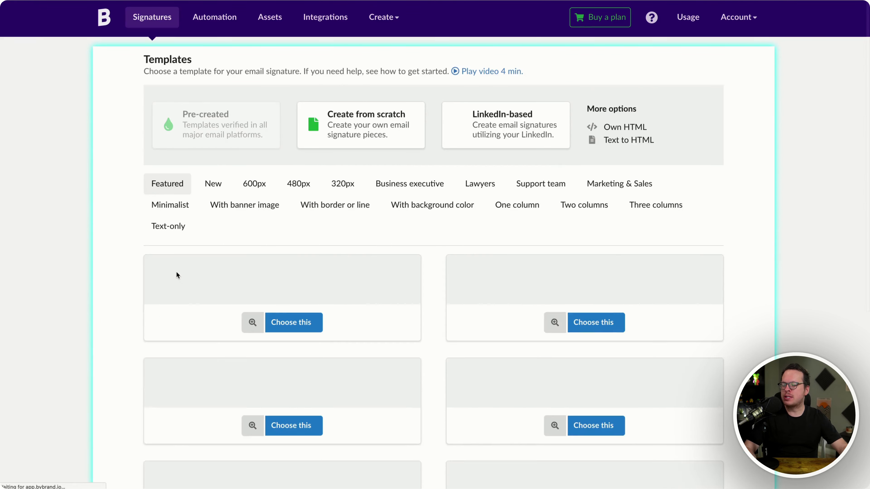
scroll(459, 294, "down", 15)
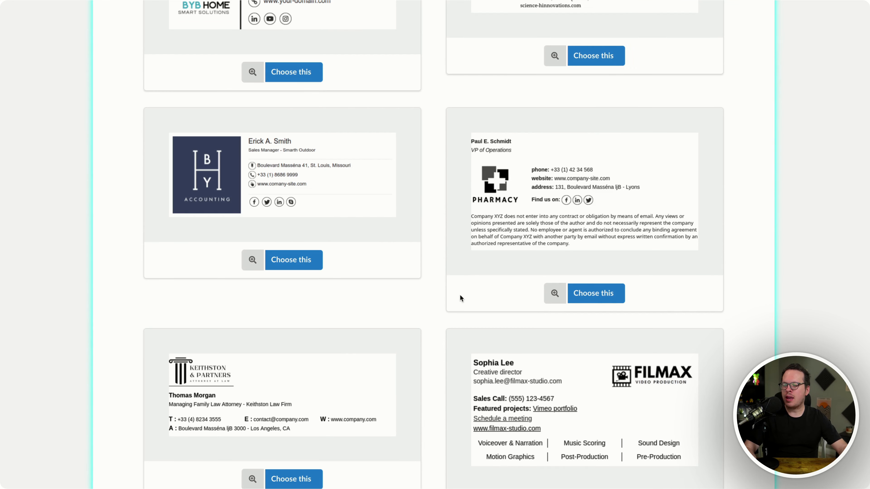
left_click(591, 290)
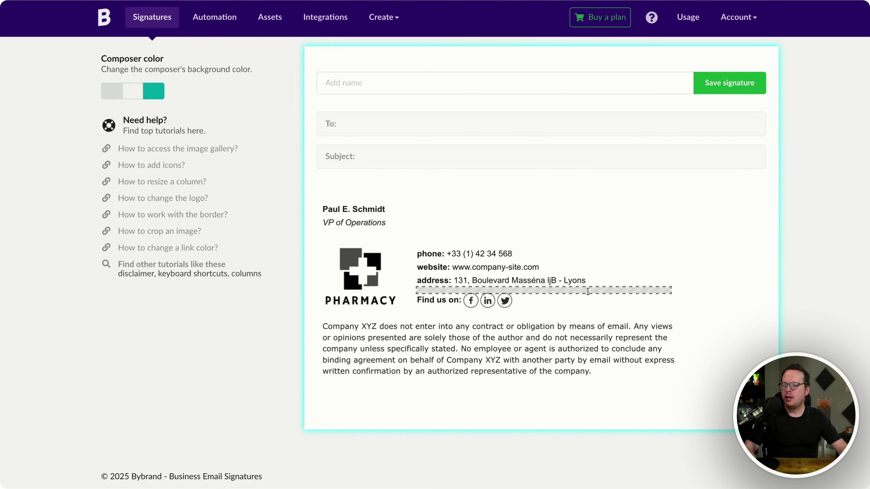
Step: Delete the Company XYZ confidentiality paragraph and add a ready-made disclaimer element below the social icons
left_click(414, 342)
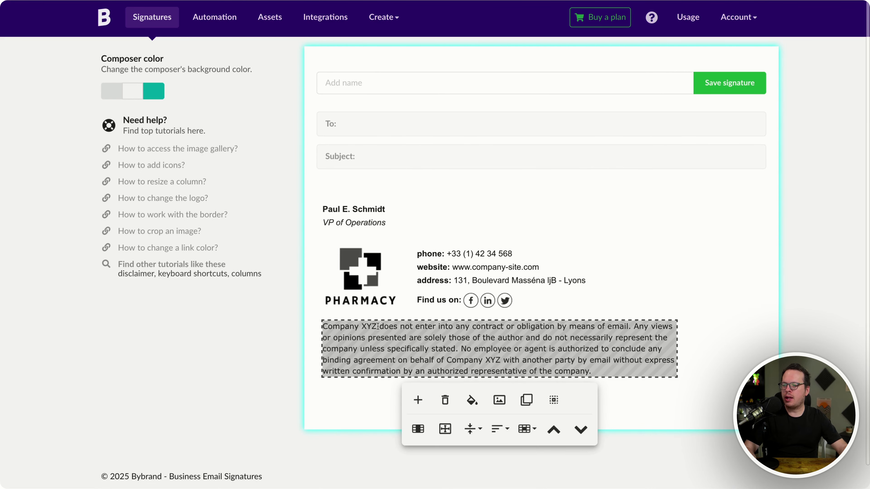
left_click(445, 400)
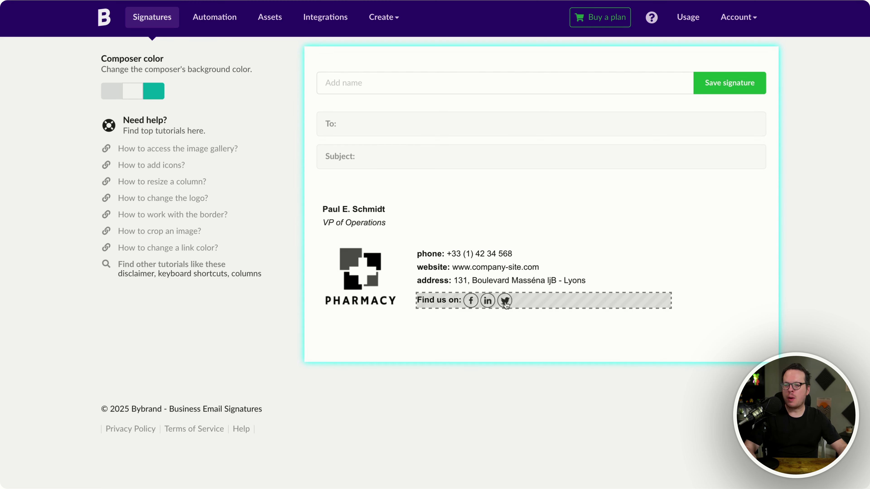
left_click(535, 297)
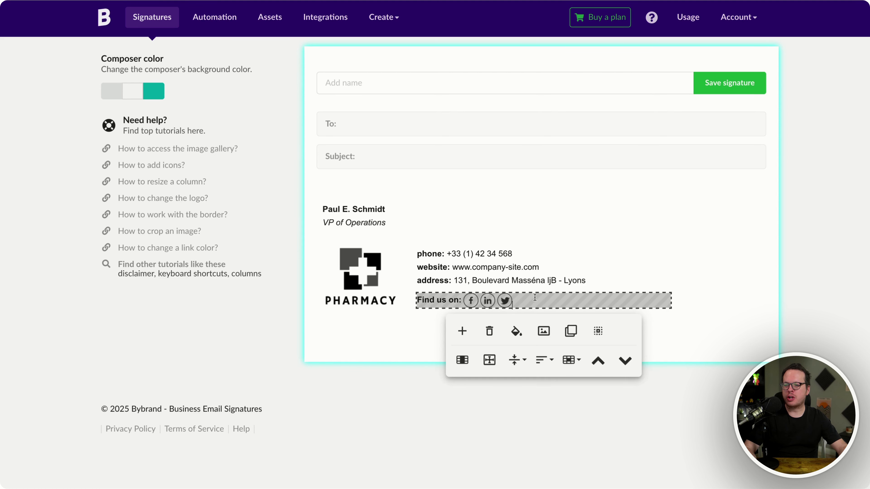
left_click(461, 331)
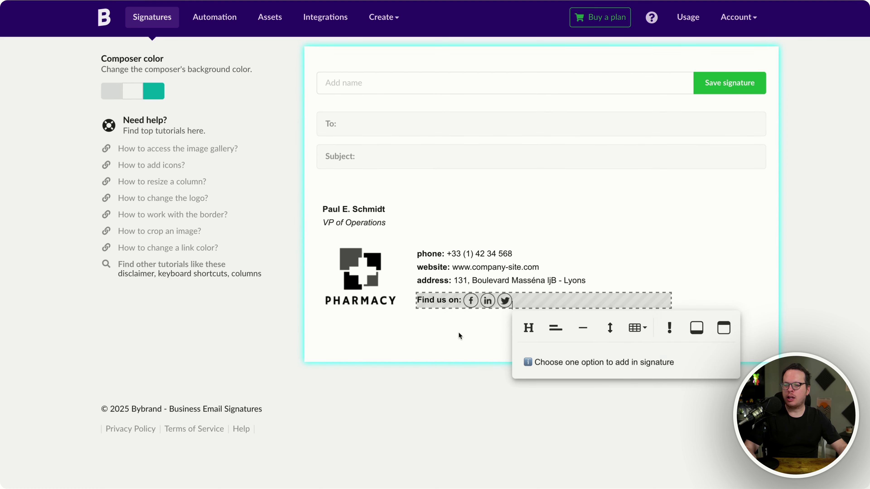
left_click(670, 330)
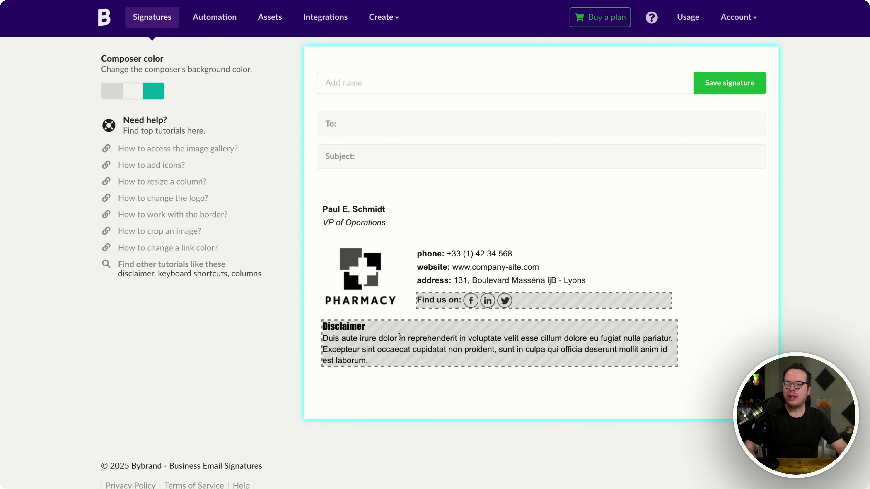
Step: Replace the disclaimer's placeholder paragraph with the notice starting "This email and any attachments may contain confidential health information protected by federal and state laws."
left_click(386, 342)
triple_click(376, 360)
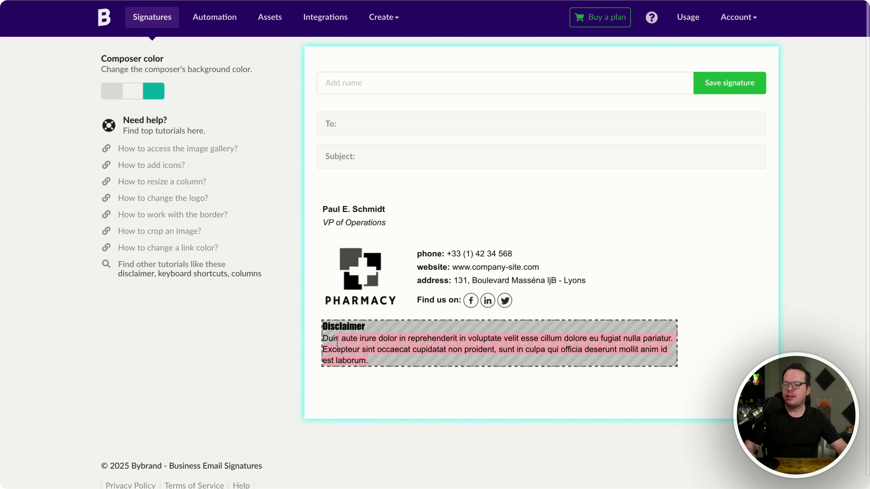
type("This email and any attachments may contain confidential health information protected by federal and state laws. It is intended solely for the use of the individual or entity named as the recipient. If you are not the intended recipient, please notify the sender and delete this email immediately. Any unauthorized review, use, dissemination, distribution, or copying of this email and its contents is strictly prohibited and may be unlawful.")
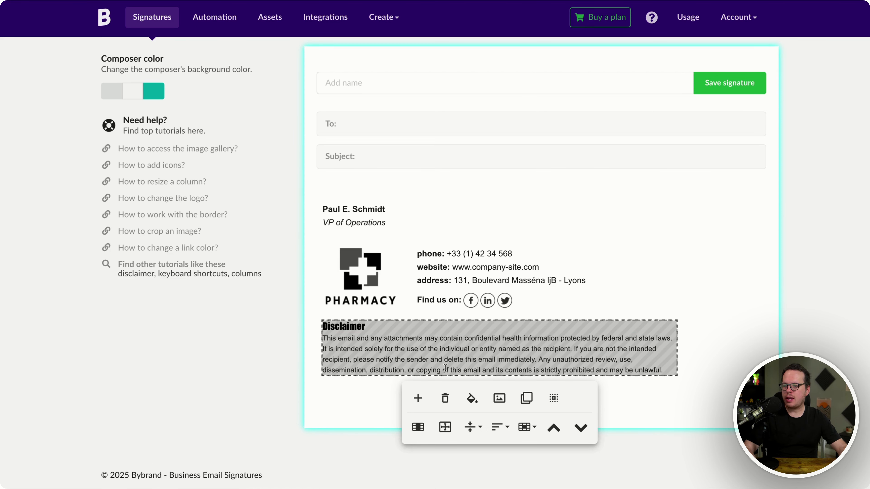
left_click(638, 391)
Step: Change the disclaimer block's heading to "Notice"
left_click(362, 371)
double_click(343, 326)
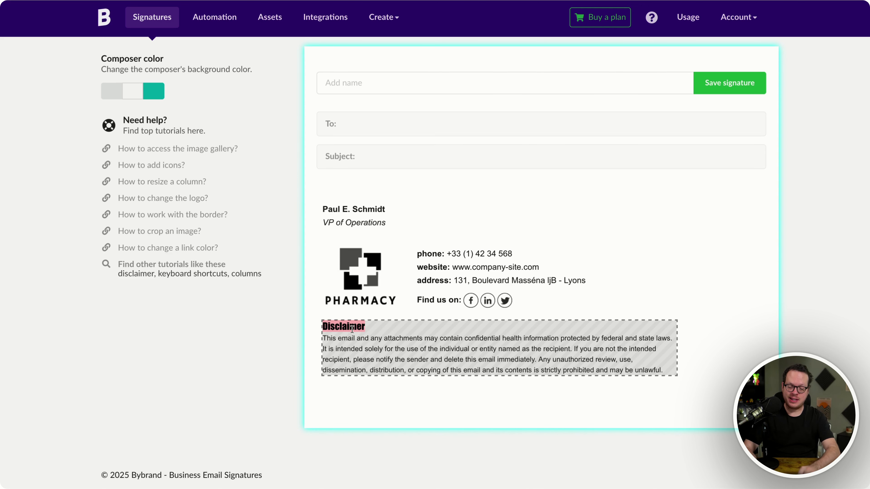
type("Notice")
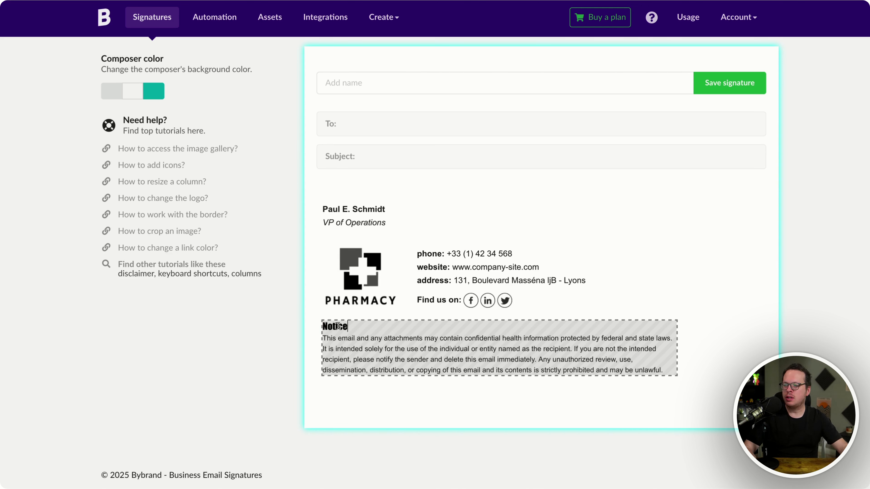
double_click(338, 326)
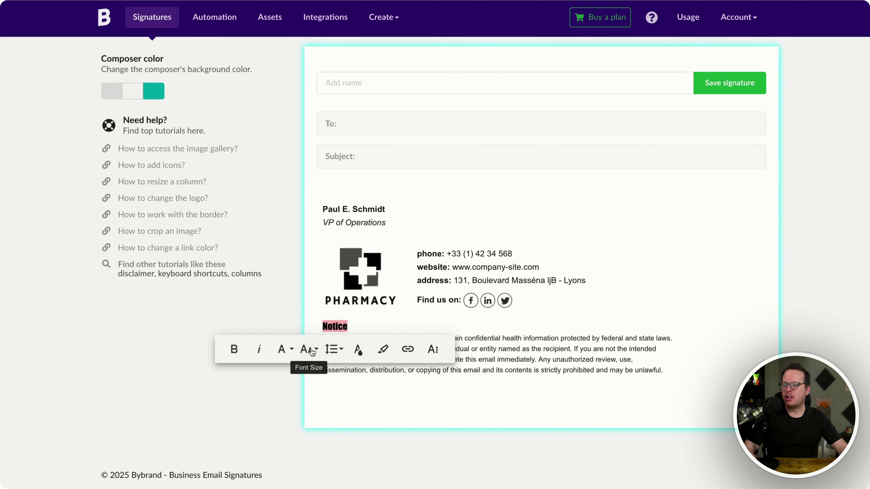
left_click(291, 353)
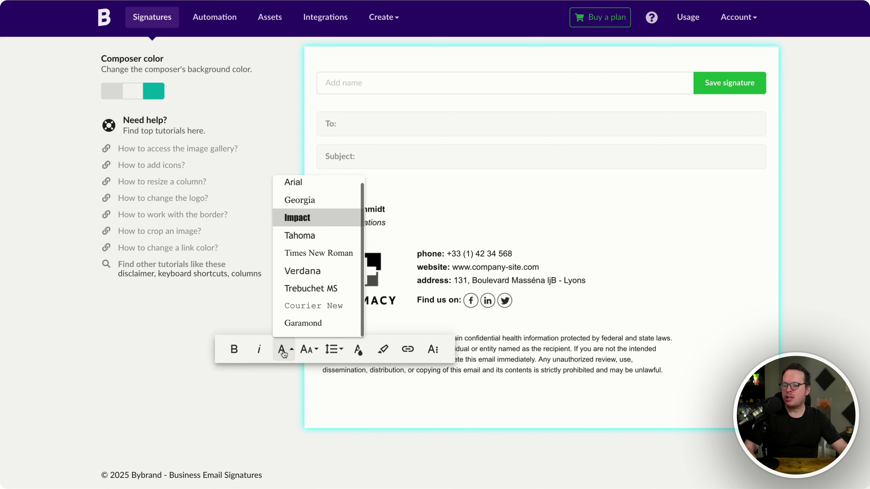
left_click(383, 349)
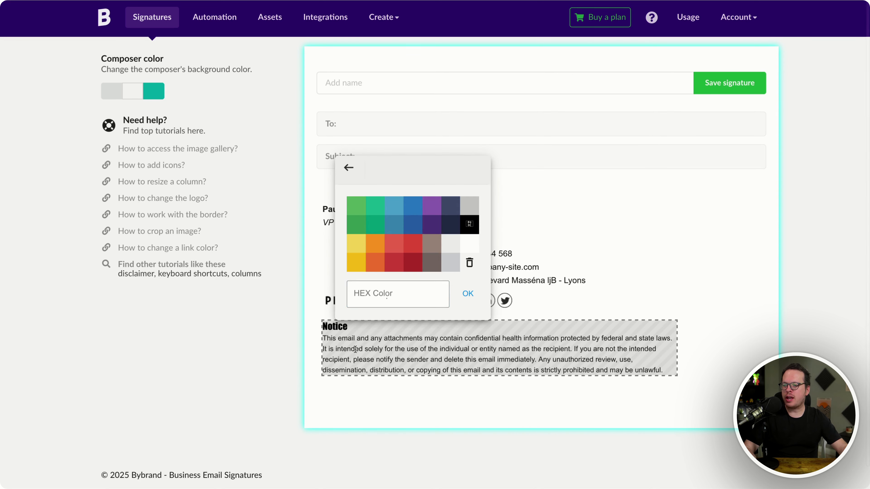
left_click(538, 410)
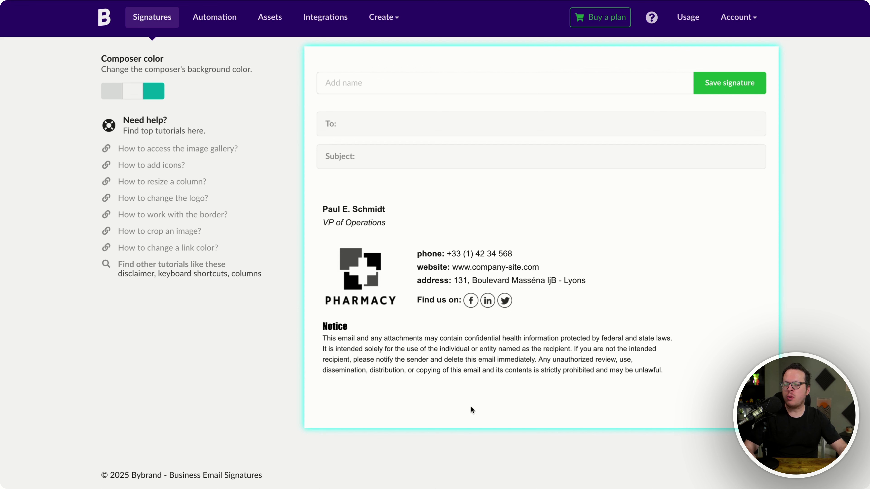
Step: Add a 2/8 column element directly below the Notice block
left_click(461, 370)
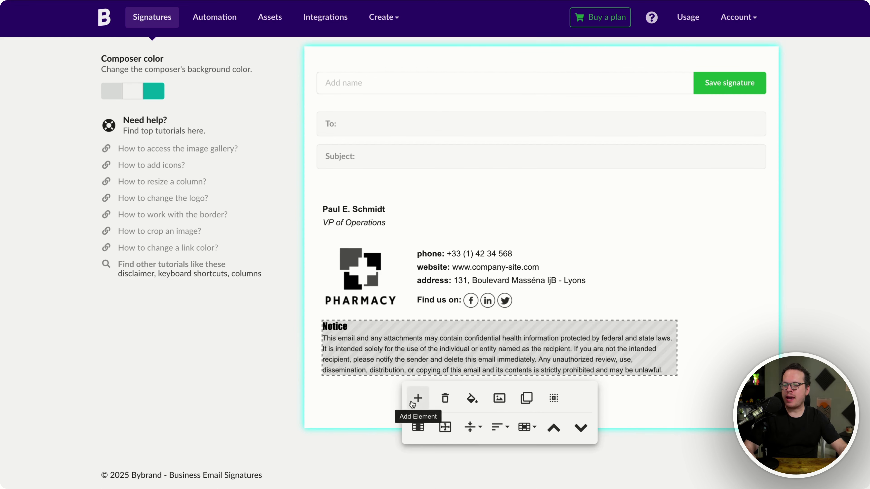
left_click(415, 400)
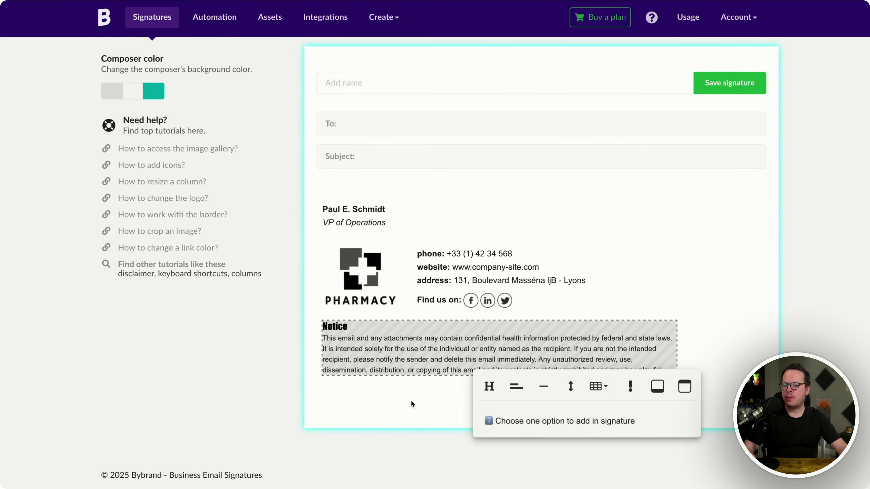
left_click(602, 388)
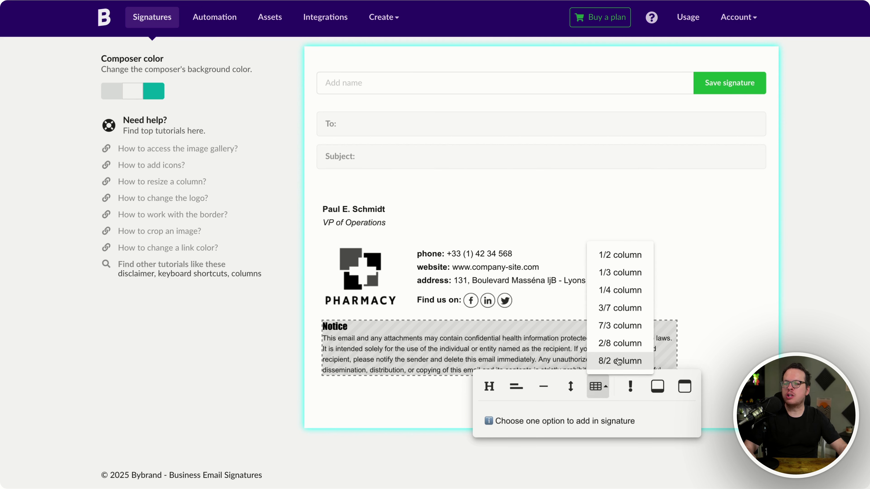
left_click(619, 343)
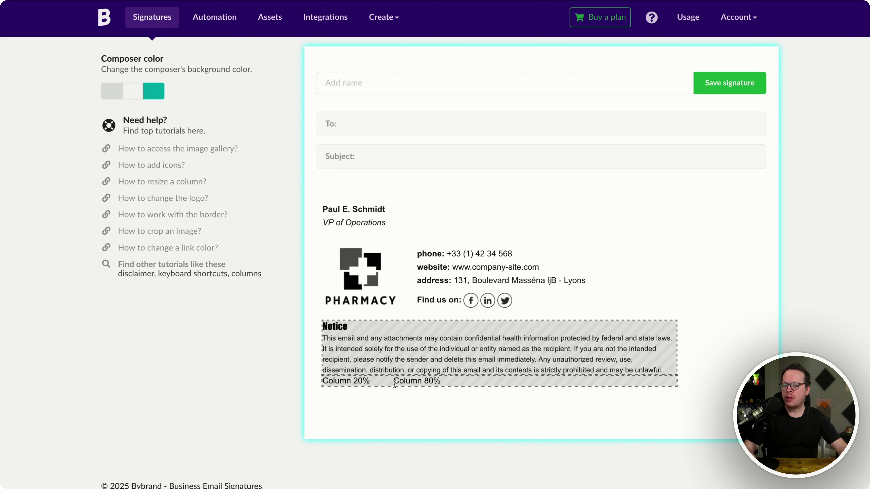
Step: Insert a vertical space element between the Notice block and the two-column row
left_click(396, 369)
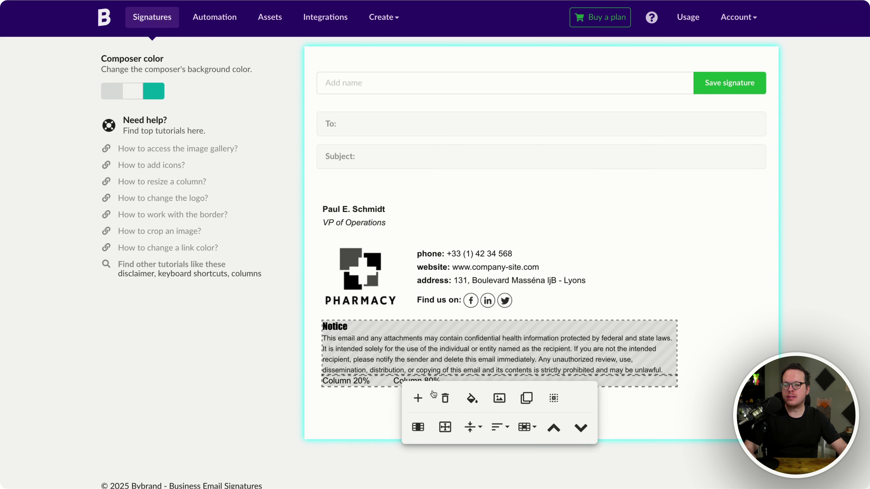
left_click(417, 398)
left_click(509, 399)
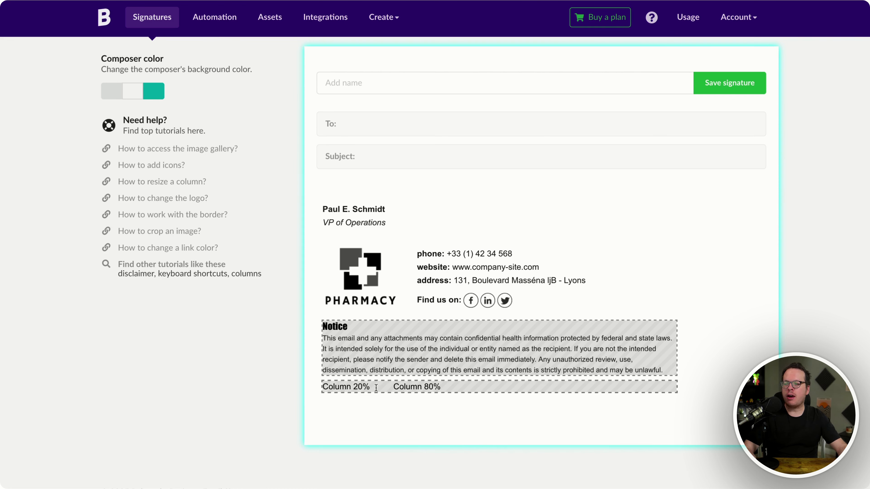
Step: Replace the 80% column's placeholder with the notice starting "This email and any attachments may contain confidential health information"
triple_click(429, 387)
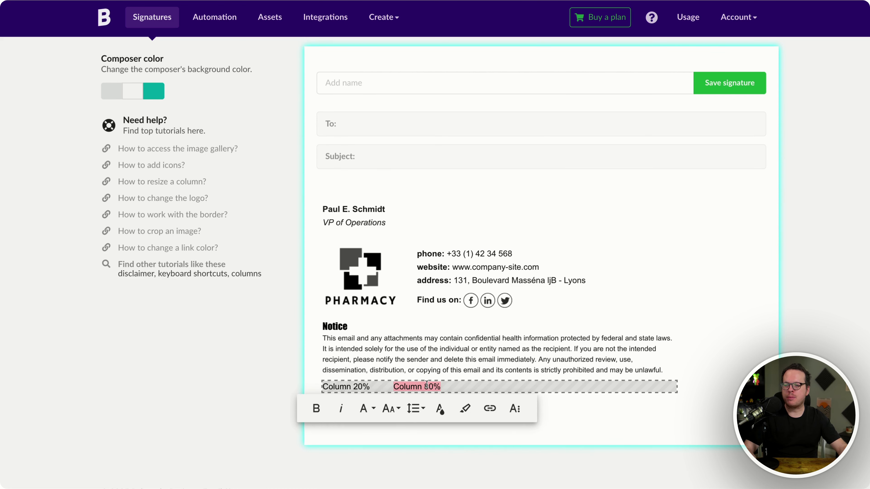
type("This email and any attachments may contain confidential health information protected by federal and state laws. It is intended solely for the use of the individual or entity named as the recipient. If you are not the intended recipient, please notify the sender and delete this email immediately. Any unauthorized review, use, dissemination, distribution, or copying of this email and its contents is strictly prohibited and may be unlawful.")
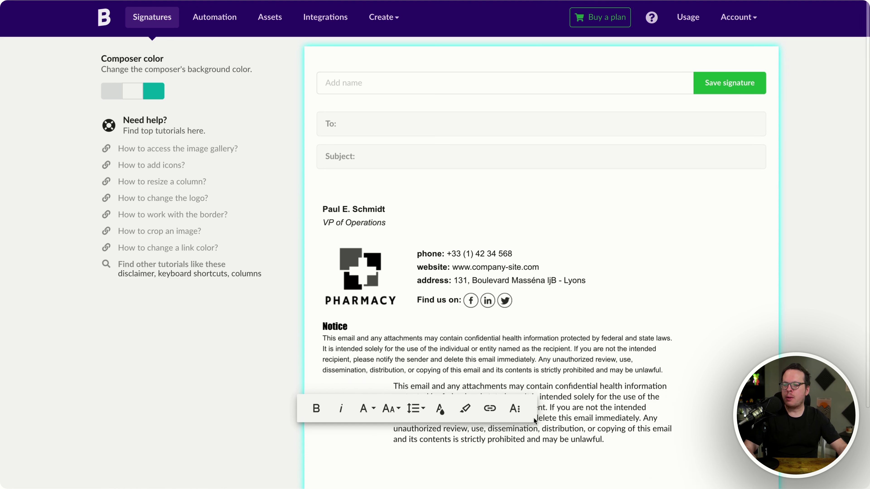
left_click(578, 420)
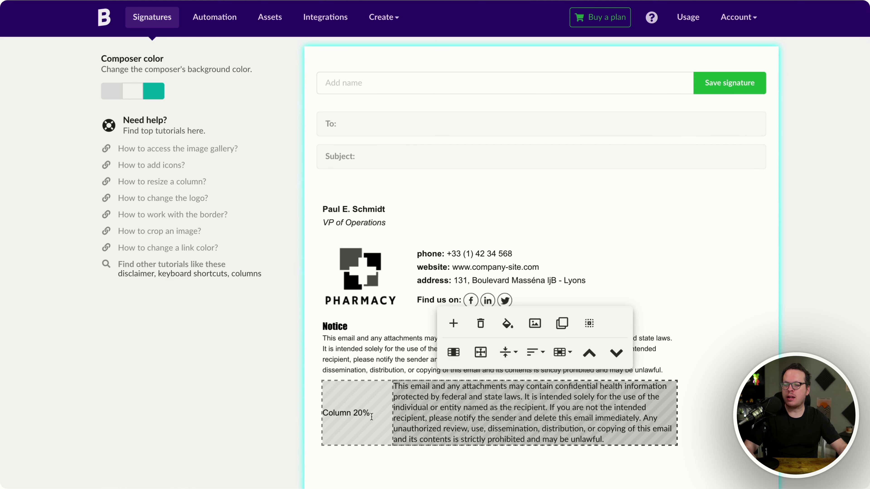
Step: Clear the placeholder text in the 20% column and insert the circled information icon from the image gallery
triple_click(359, 413)
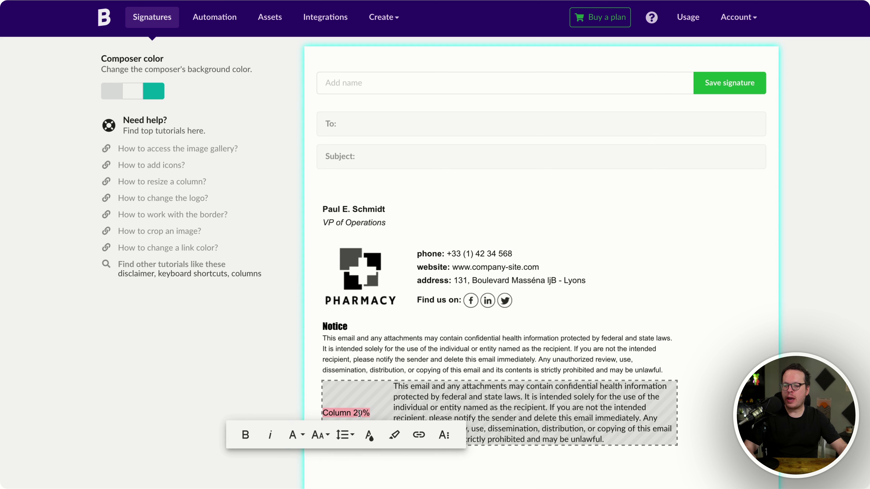
key("BackSpace")
left_click(363, 409)
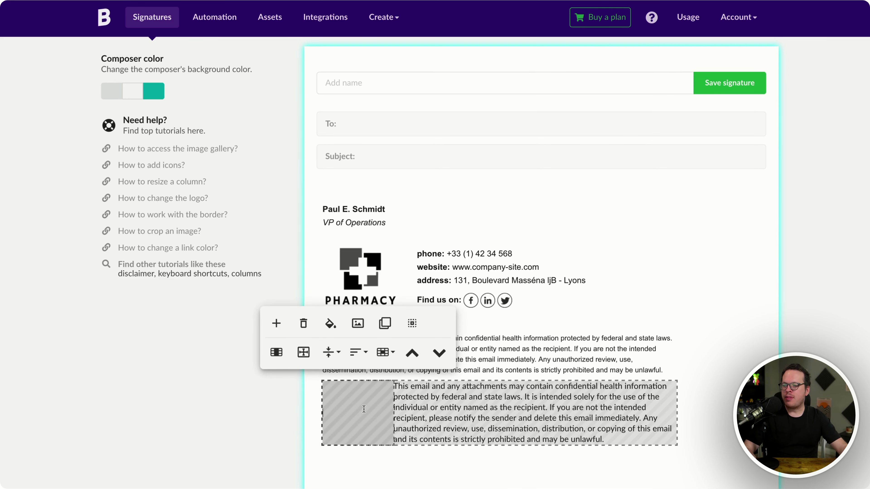
left_click(358, 323)
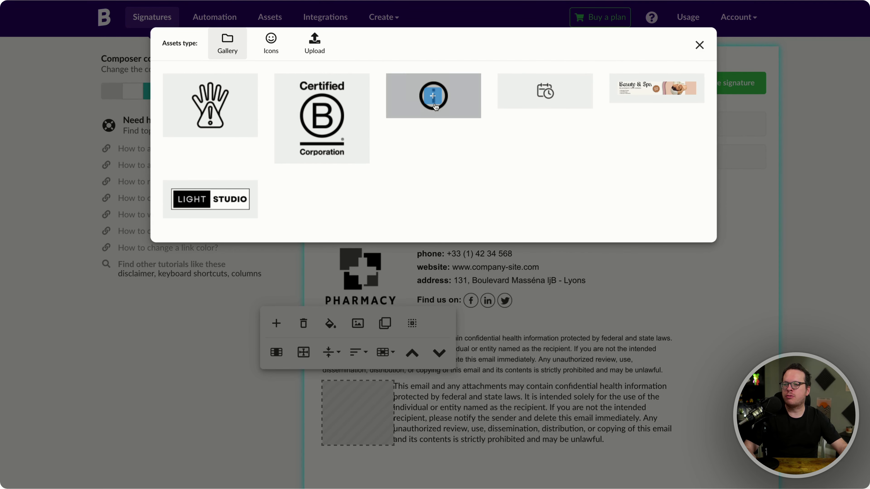
left_click(432, 96)
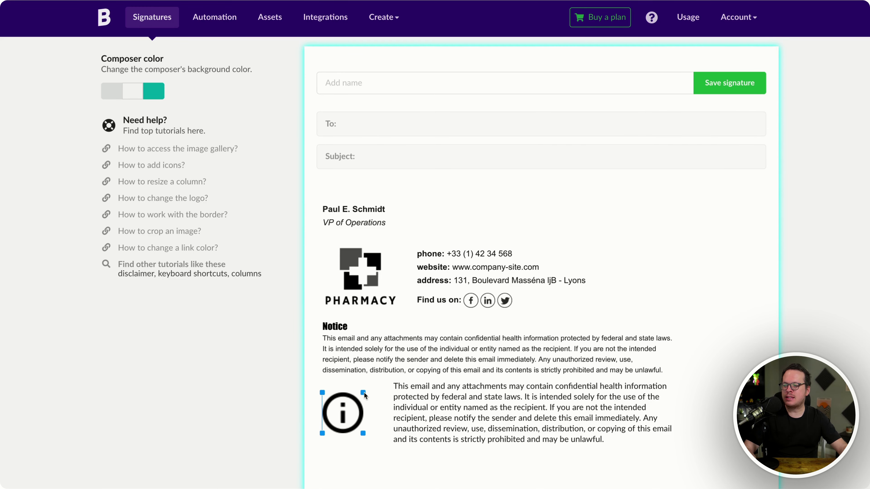
Step: Shrink the information icon slightly and align it to the center of its narrow column
left_click(378, 395)
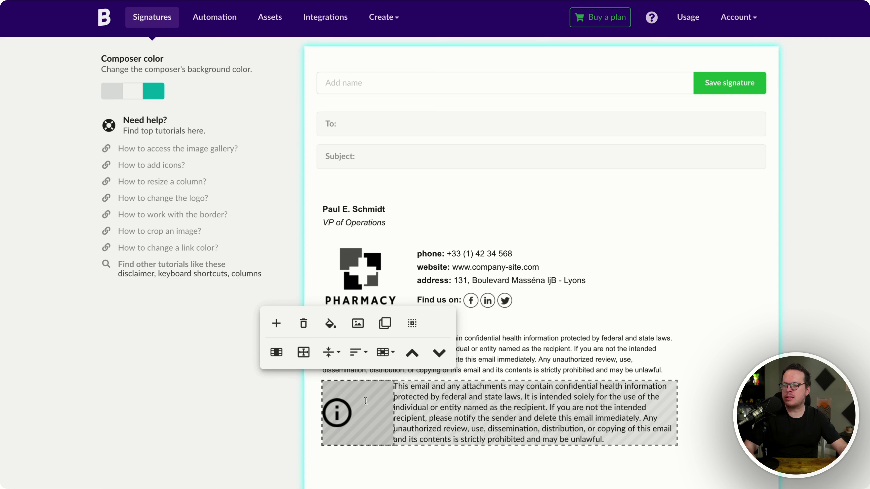
left_click(358, 352)
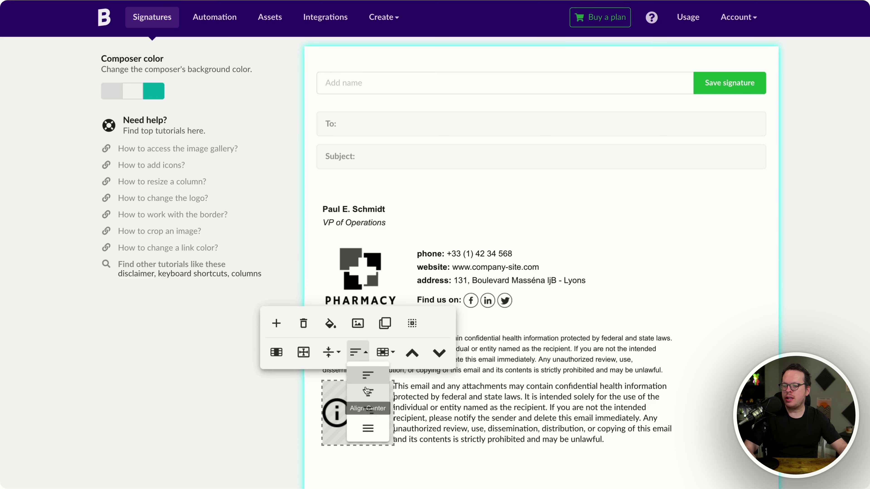
left_click(367, 391)
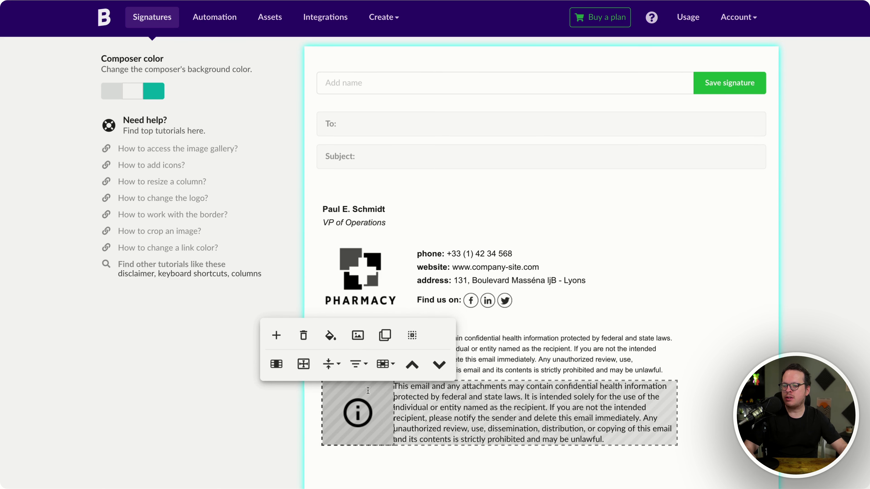
left_click(717, 409)
Step: Set the whole notice text in the 80% column to font size 13 and make it italic
double_click(563, 430)
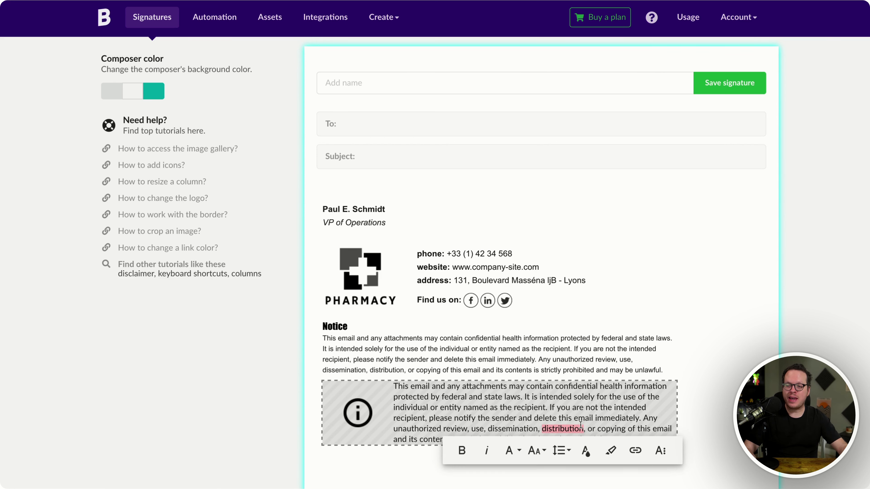
triple_click(566, 419)
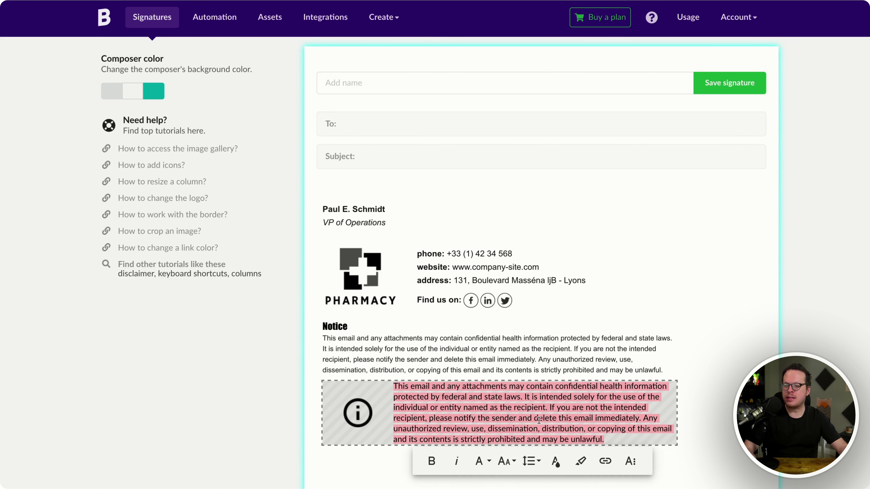
left_click(505, 462)
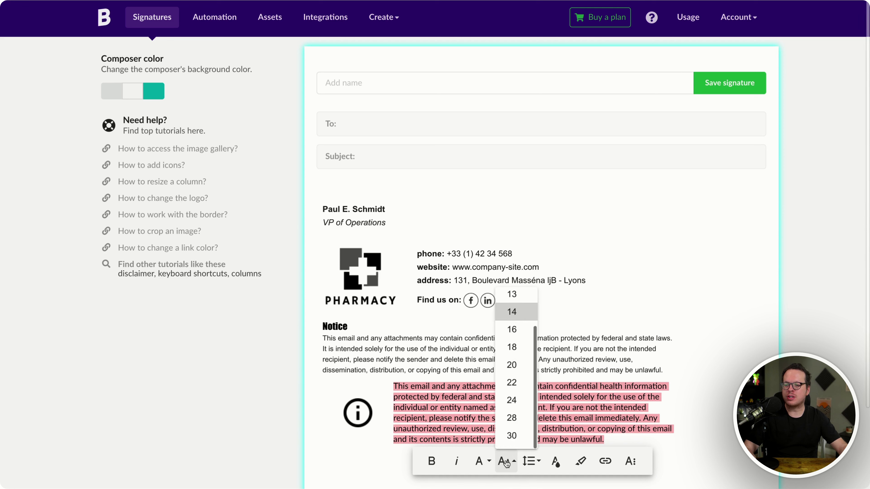
left_click(514, 295)
left_click(458, 462)
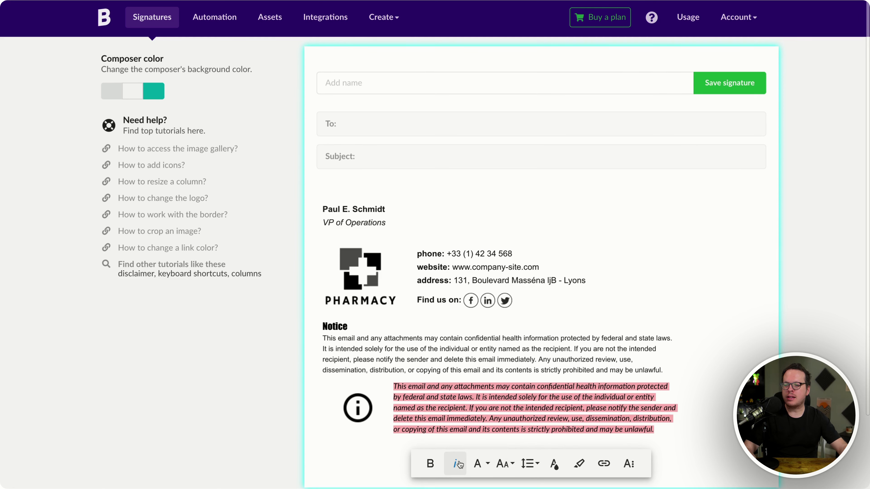
left_click(722, 410)
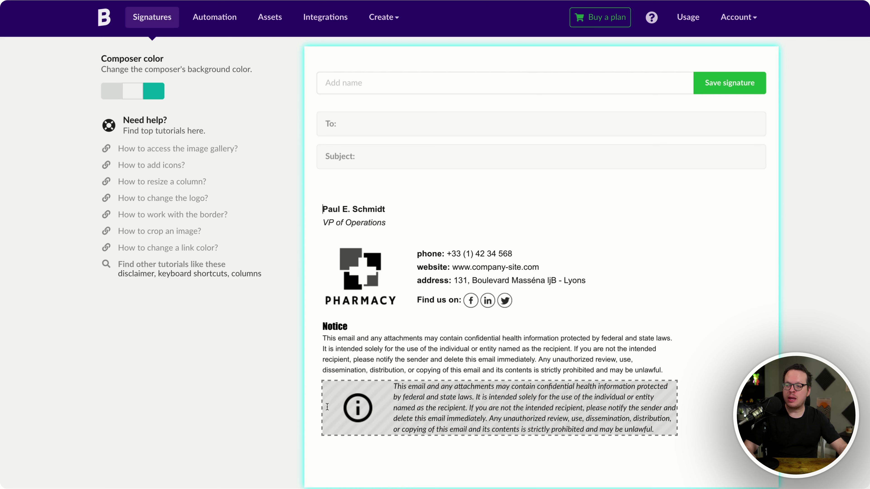
Step: Replace the information icon with the Certified B Corporation image from the gallery and shrink it to fit beside the notice text
left_click(356, 410)
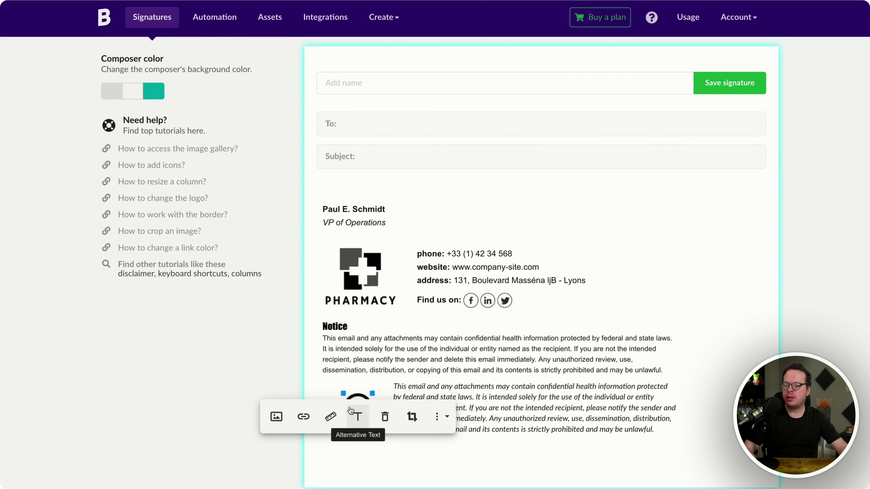
left_click(277, 417)
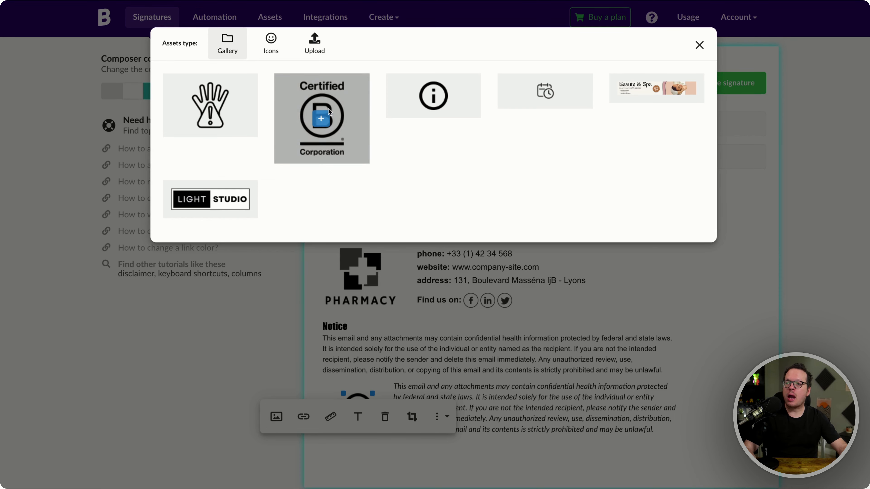
left_click(321, 119)
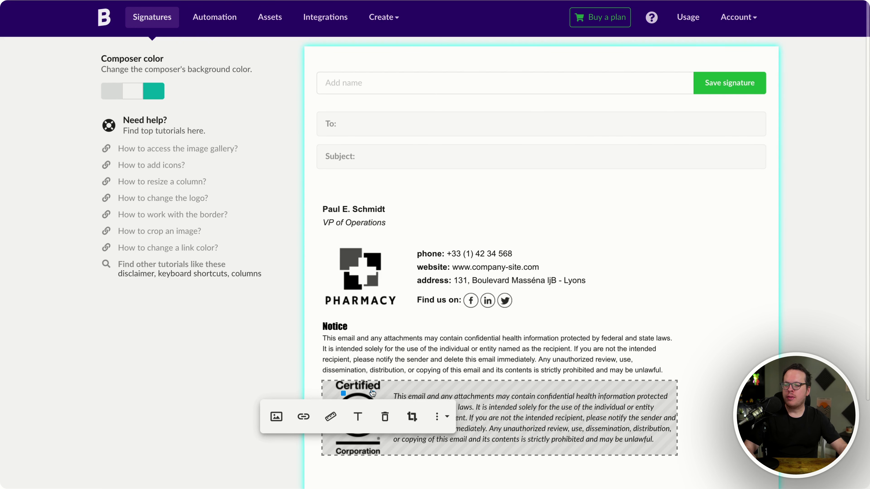
left_click_drag(372, 392, 357, 409)
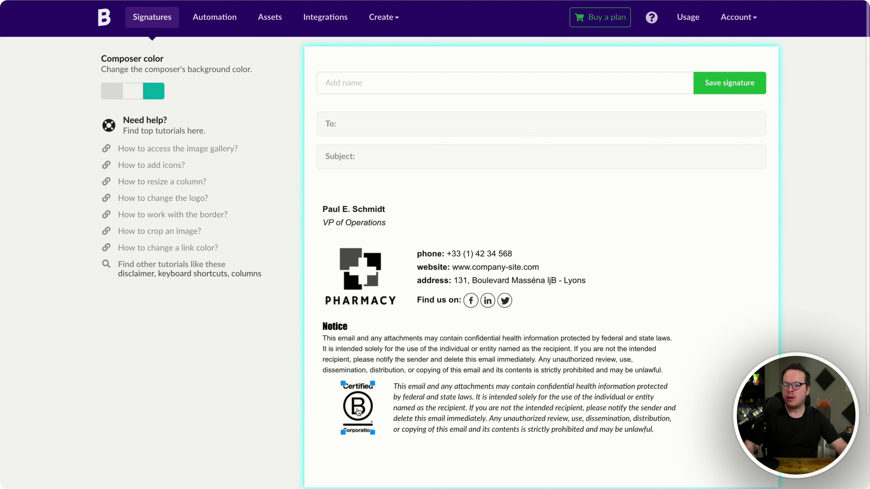
left_click(712, 410)
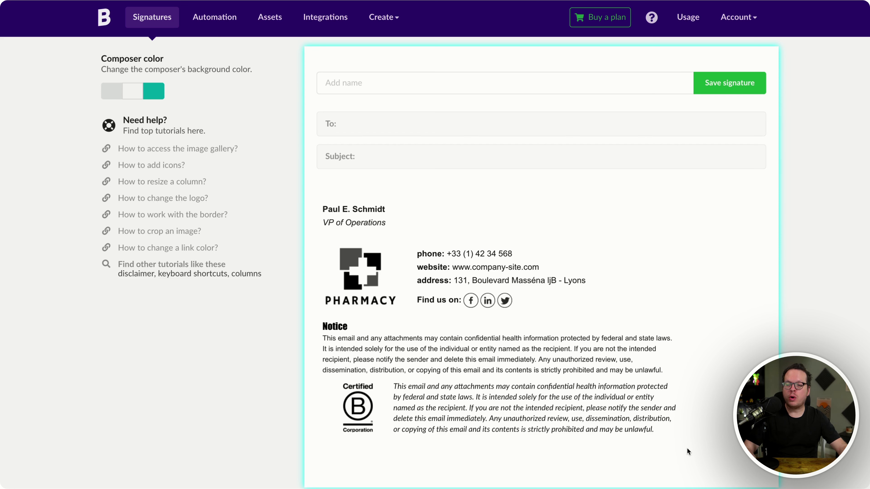
Step: Color the notice text beside the Certified B Corporation image black and change its font family to Georgia
triple_click(524, 408)
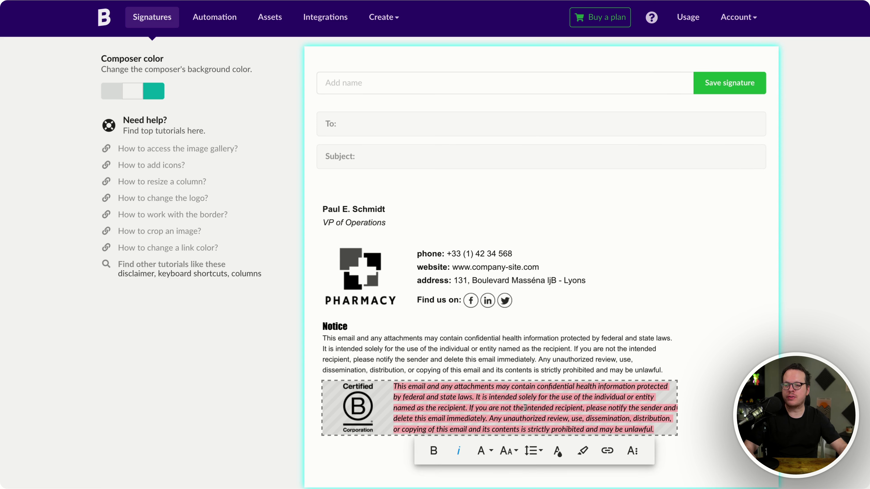
left_click(558, 450)
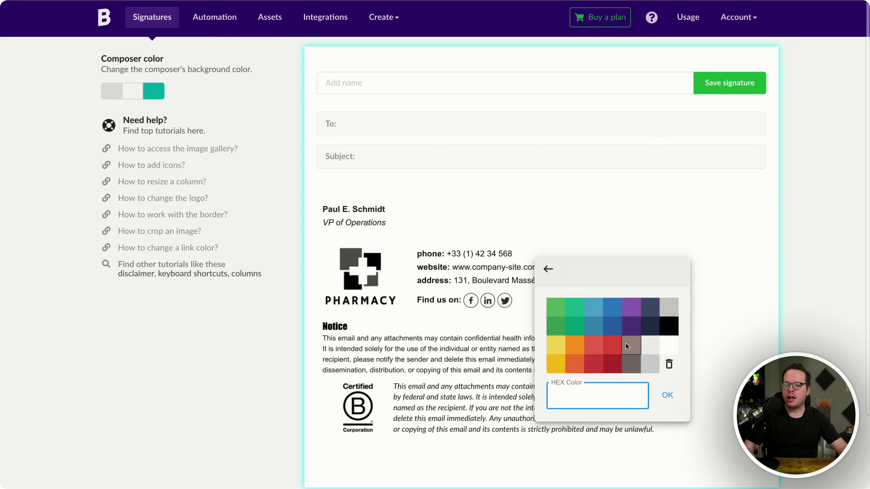
left_click(669, 327)
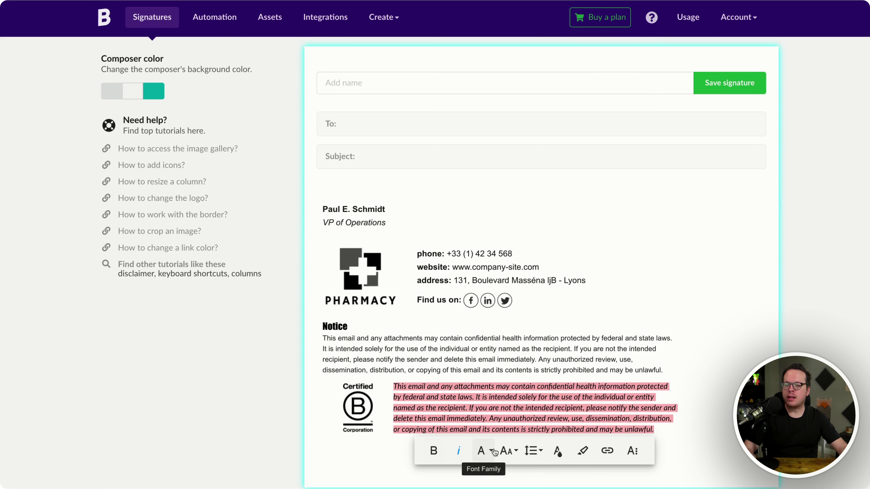
left_click(484, 452)
left_click(512, 302)
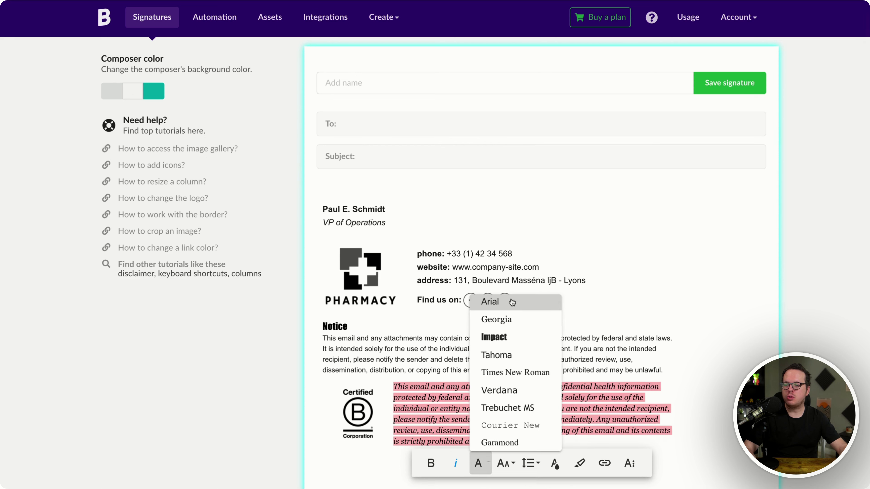
left_click(706, 393)
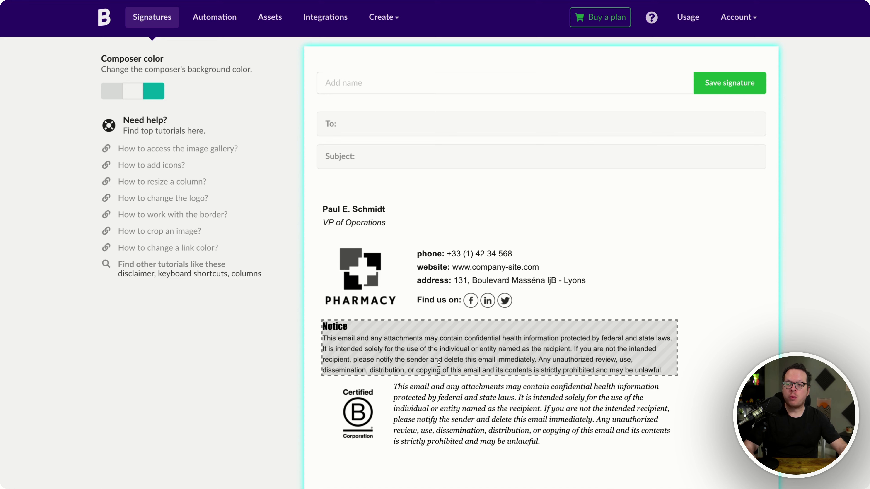
Step: Add a black left border to the Notice block and set its width to 3 px
left_click(399, 349)
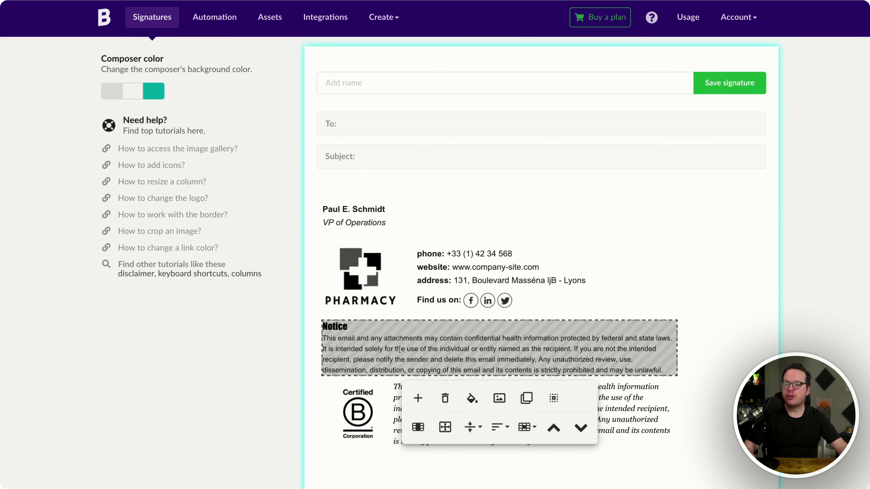
left_click(533, 432)
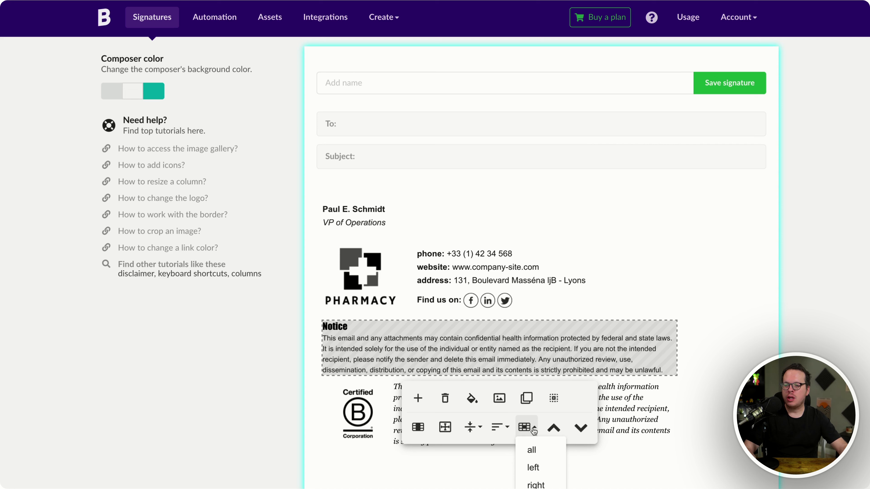
left_click(536, 466)
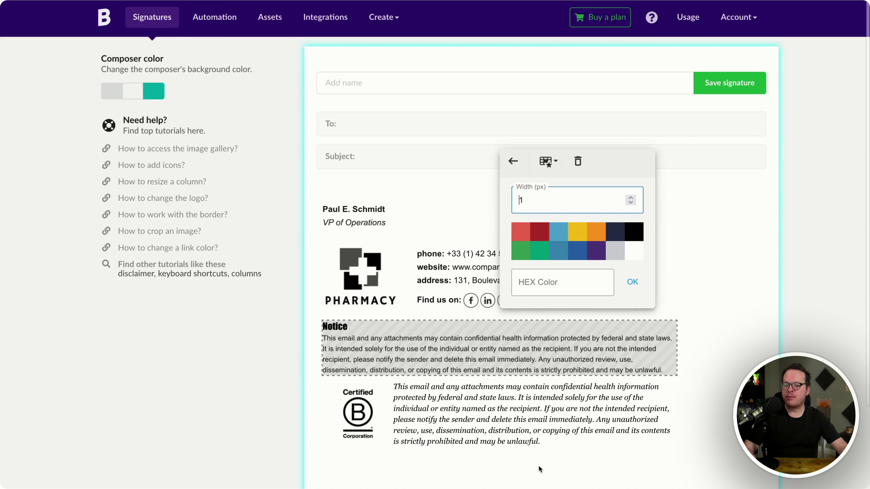
left_click(631, 237)
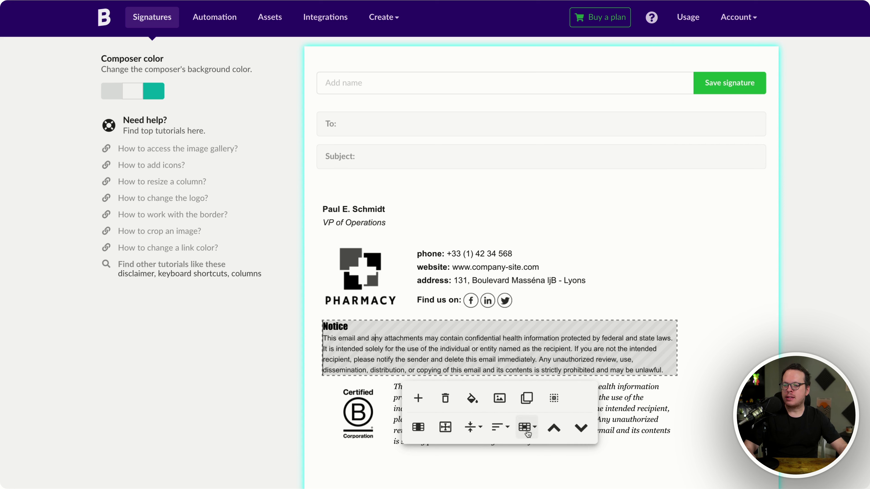
left_click(528, 433)
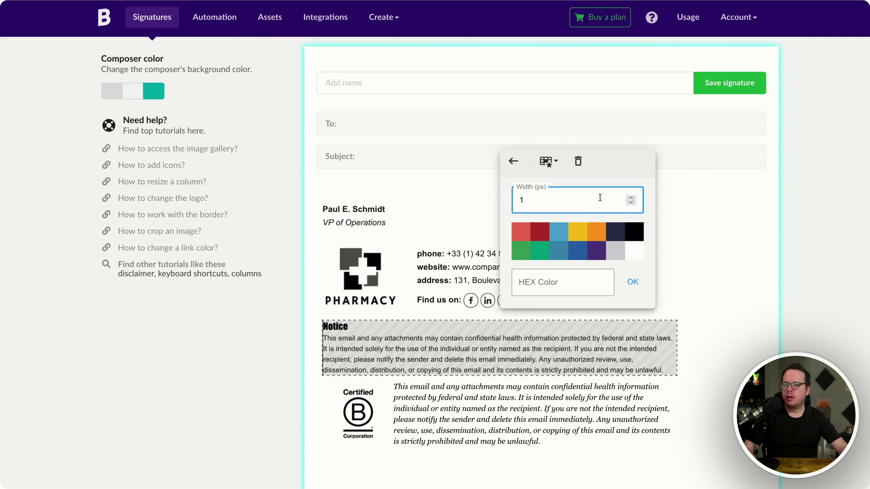
left_click(630, 198)
left_click(631, 199)
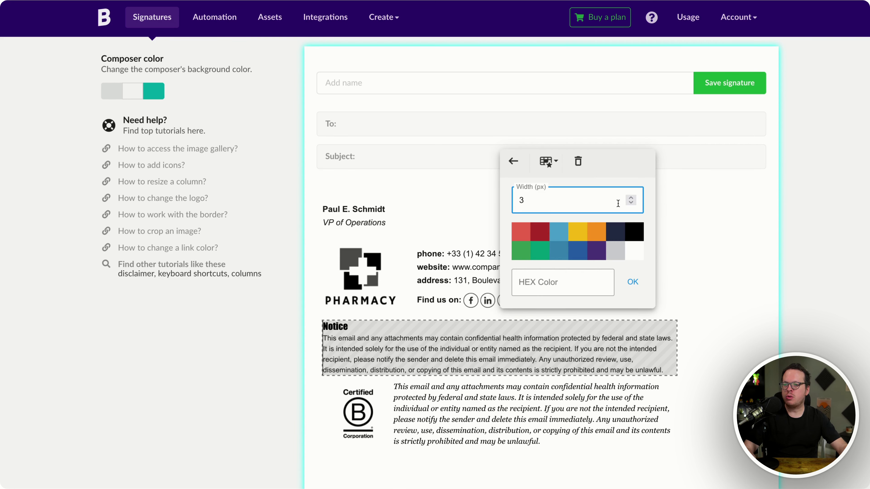
left_click(629, 235)
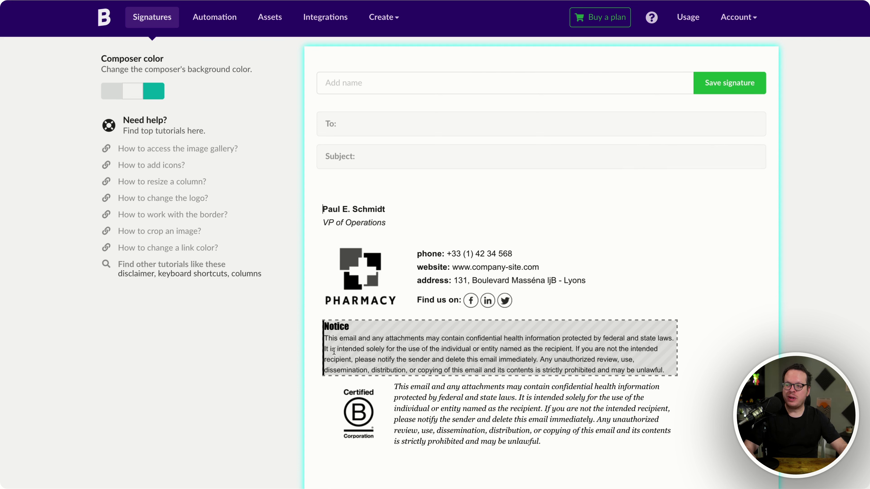
Step: Set the Notice block's right and left padding to 10 px
left_click(350, 349)
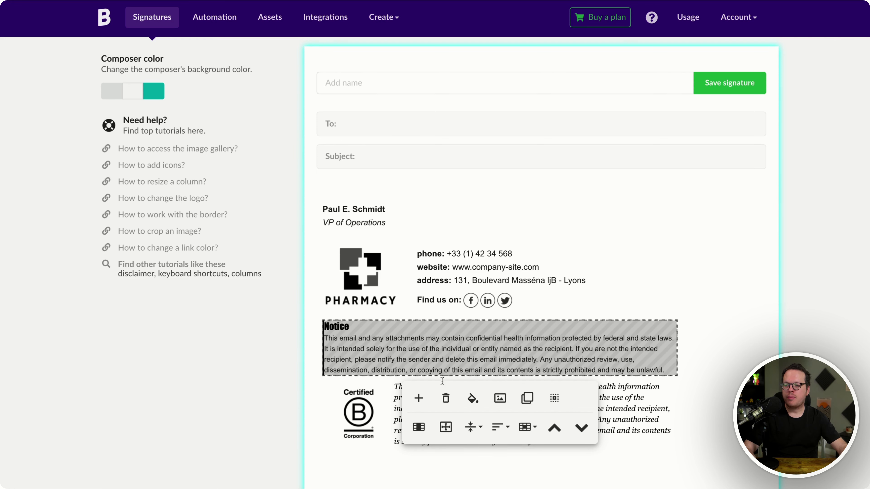
left_click(446, 428)
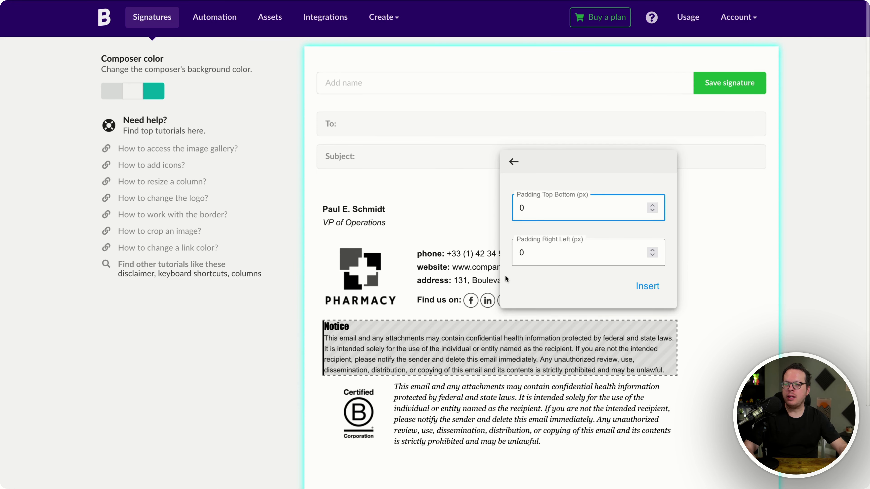
left_click(549, 253)
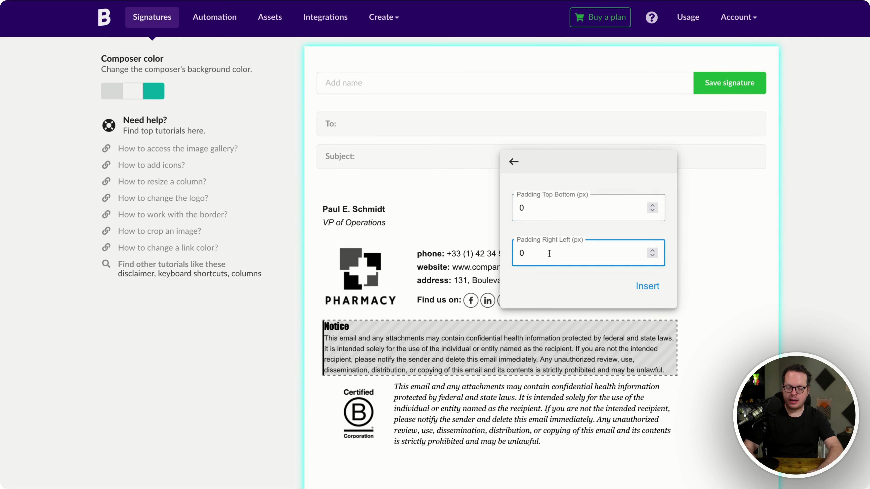
key("BackSpace")
type("10")
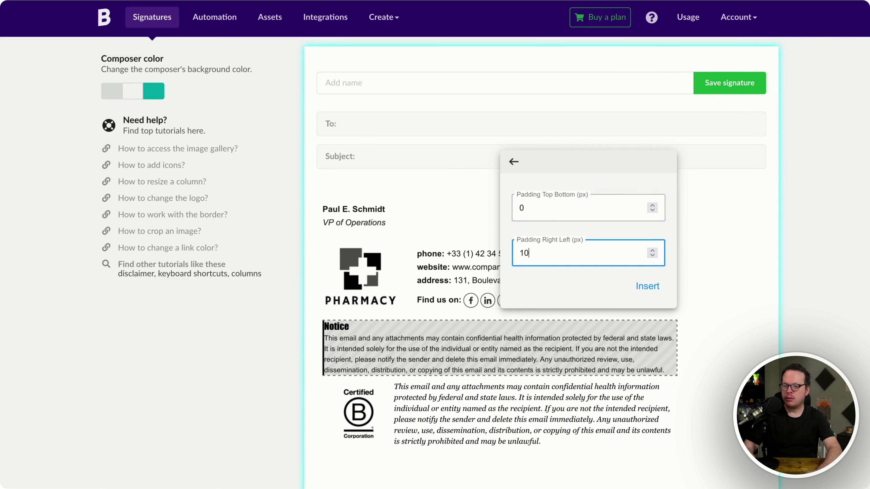
left_click(647, 286)
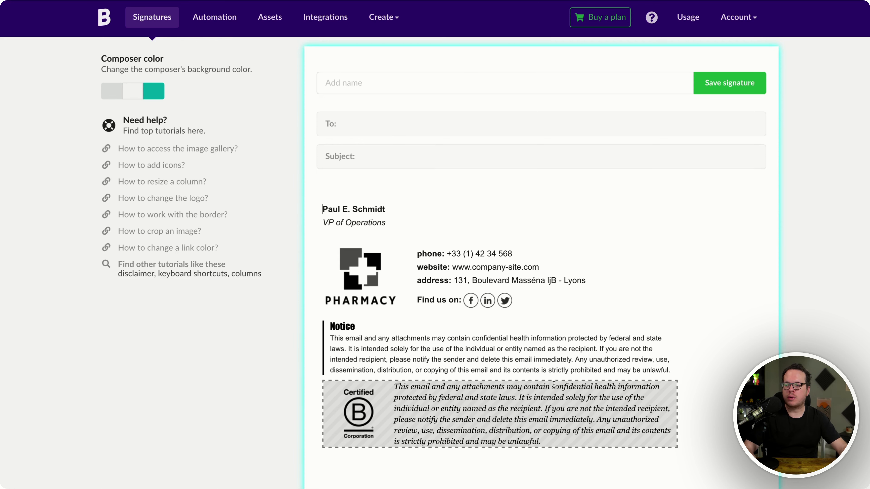
Step: Insert a black horizontal divider line after the Notice block and move it up above that block
left_click(439, 349)
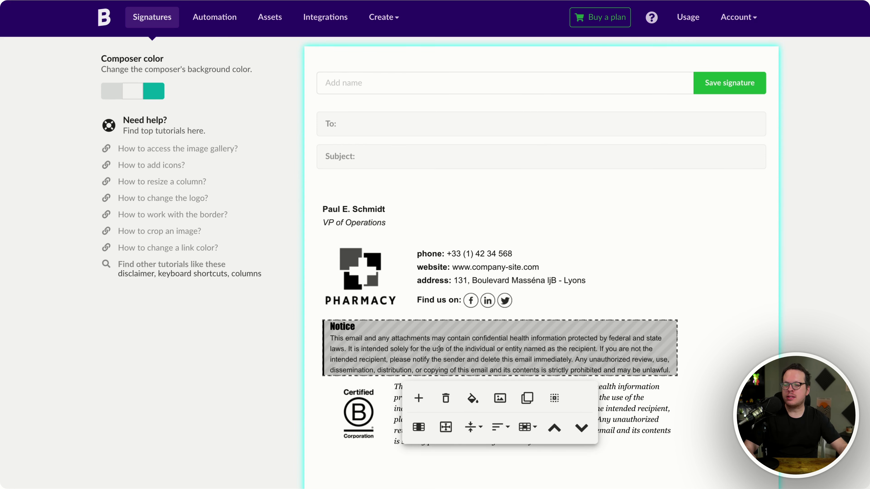
left_click(418, 398)
left_click(511, 375)
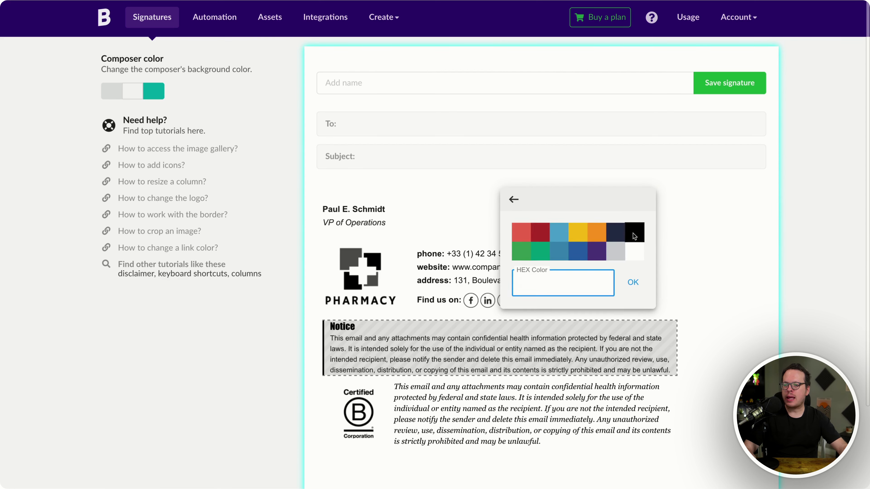
left_click(634, 236)
left_click(717, 383)
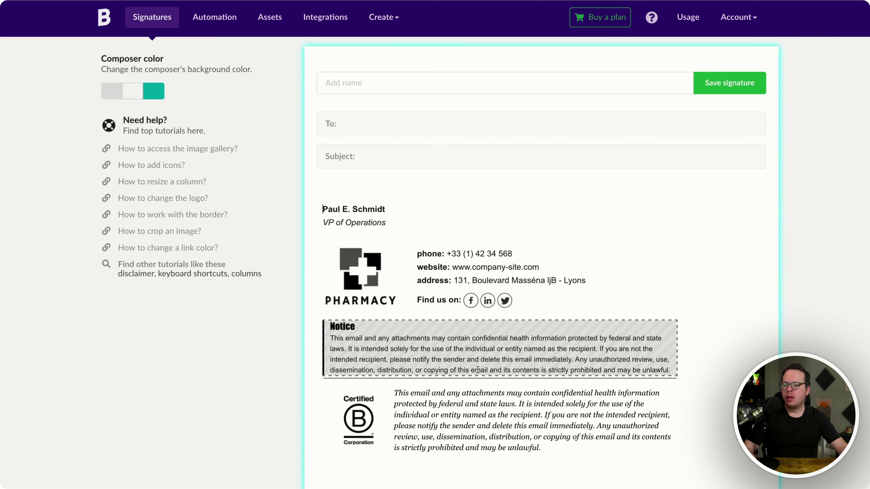
left_click(457, 380)
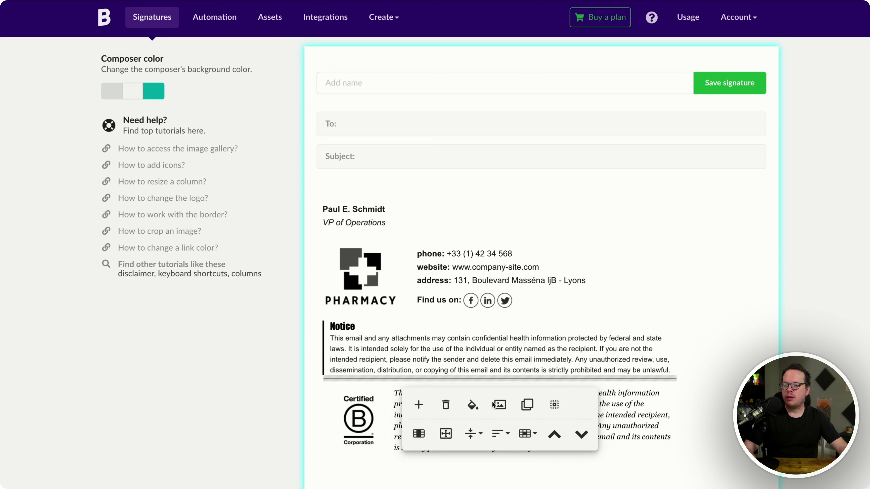
left_click(553, 434)
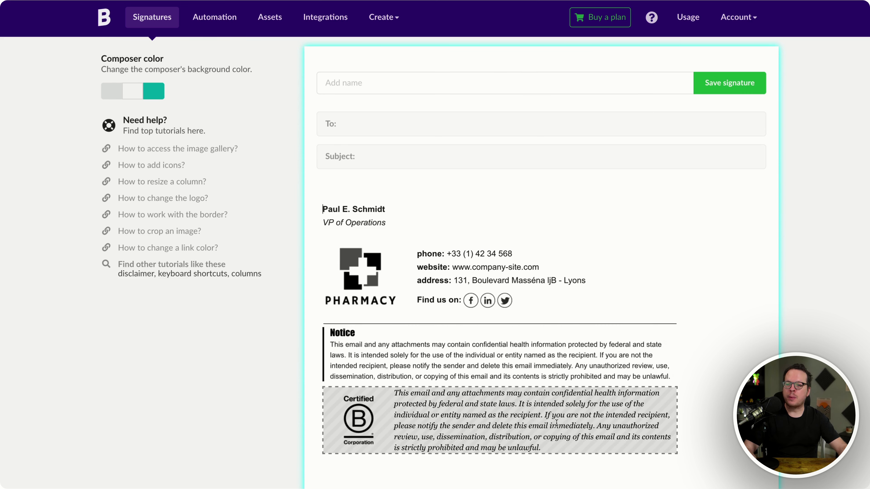
Step: Append "- see more." to the end of the italic notice text in the two-column row
left_click(551, 447)
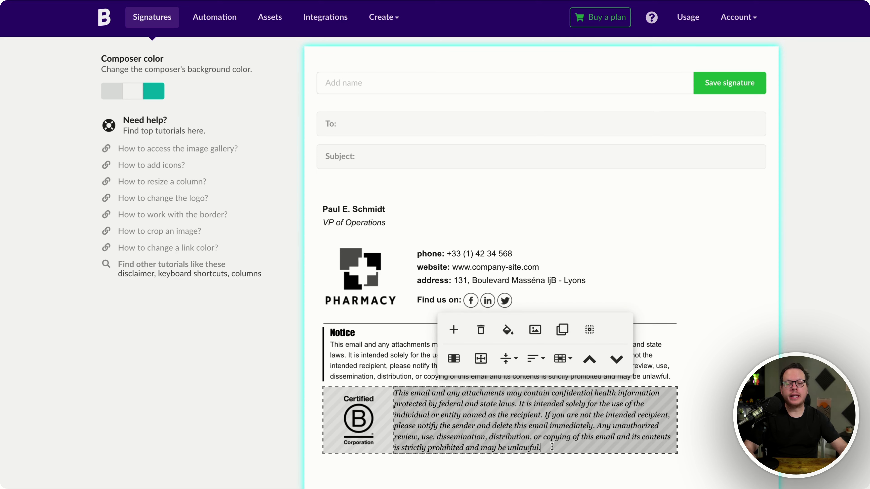
type("- ")
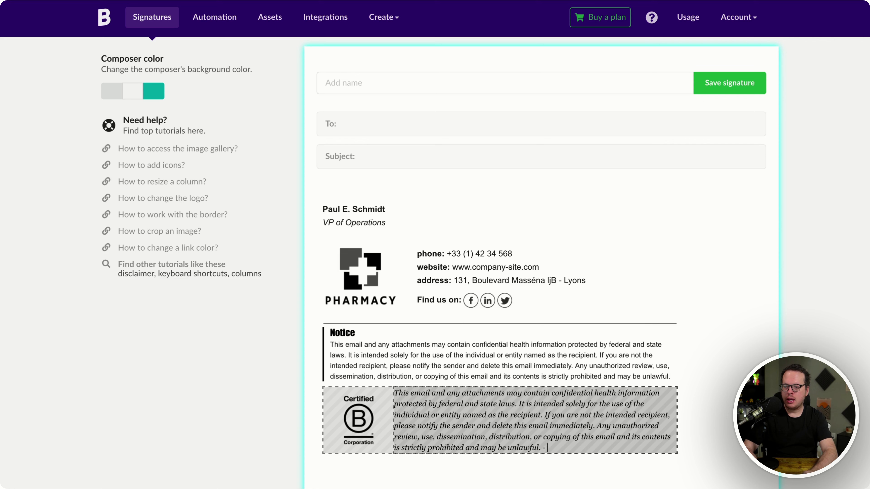
type("see more.")
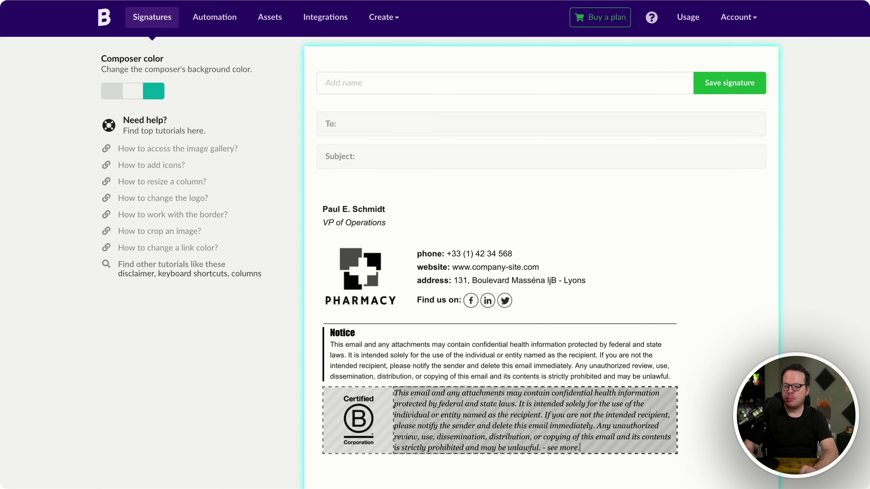
left_click(582, 448)
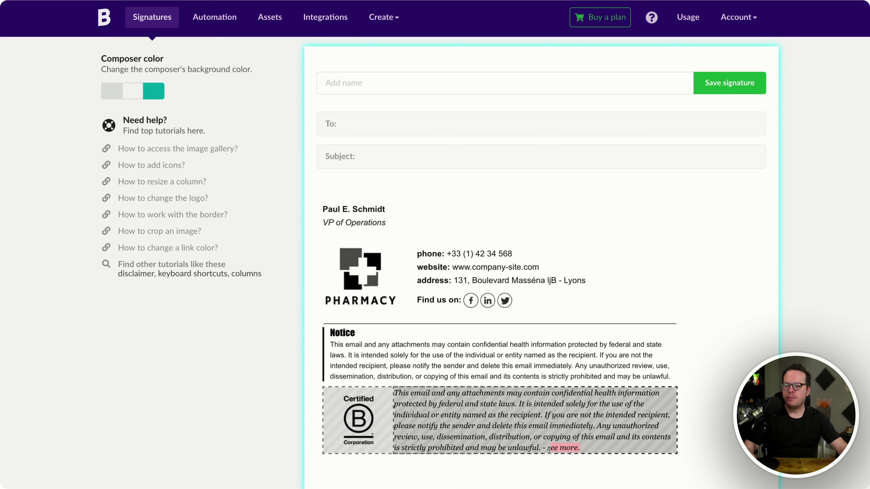
left_click_drag(549, 450, 547, 449)
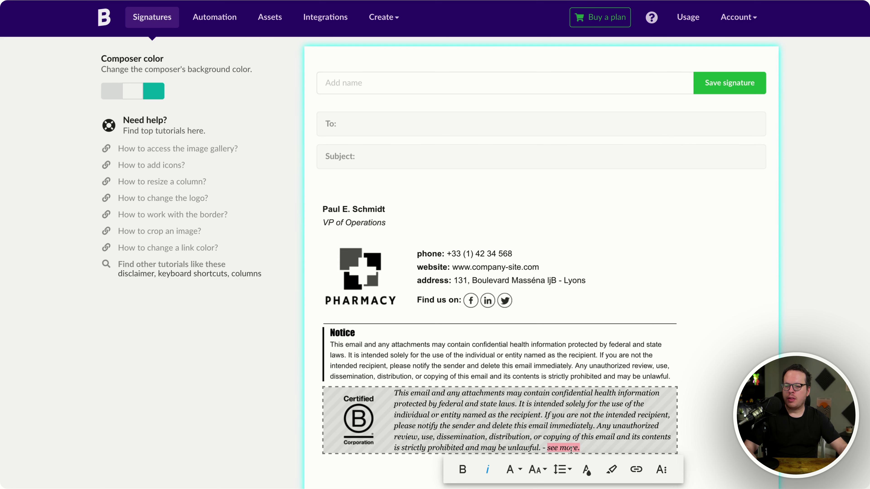
left_click(635, 470)
type("https://www.bybrand.io/about/terms")
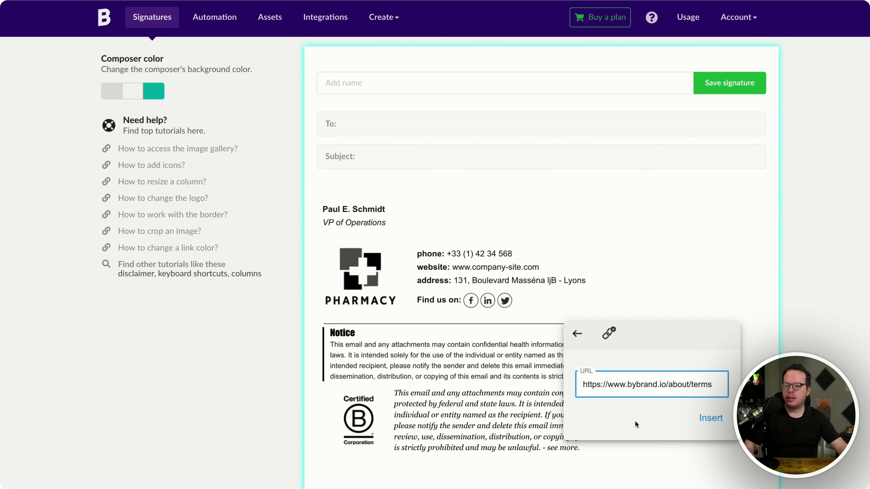
left_click(711, 418)
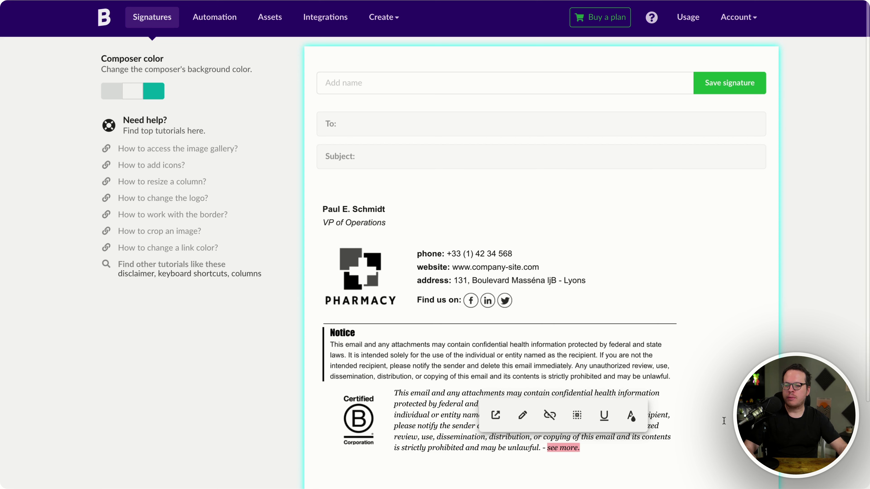
Step: Underline the "see more." link and set its colour to black
left_click(604, 418)
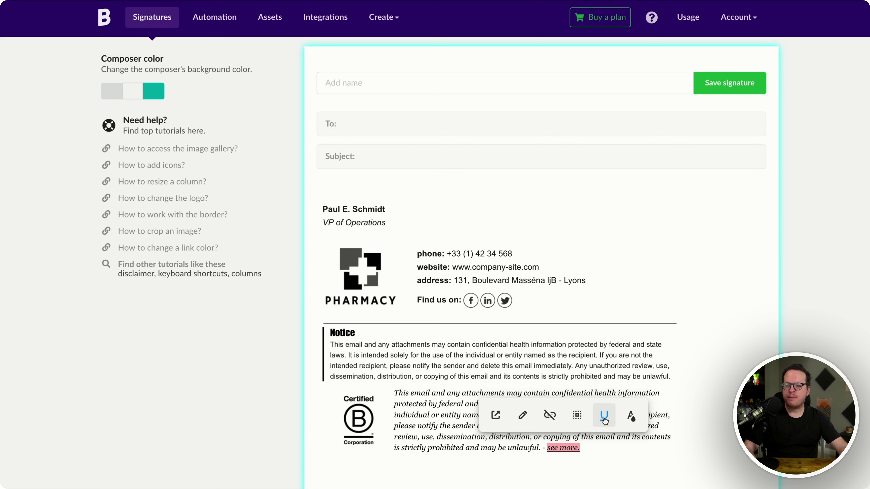
left_click(637, 417)
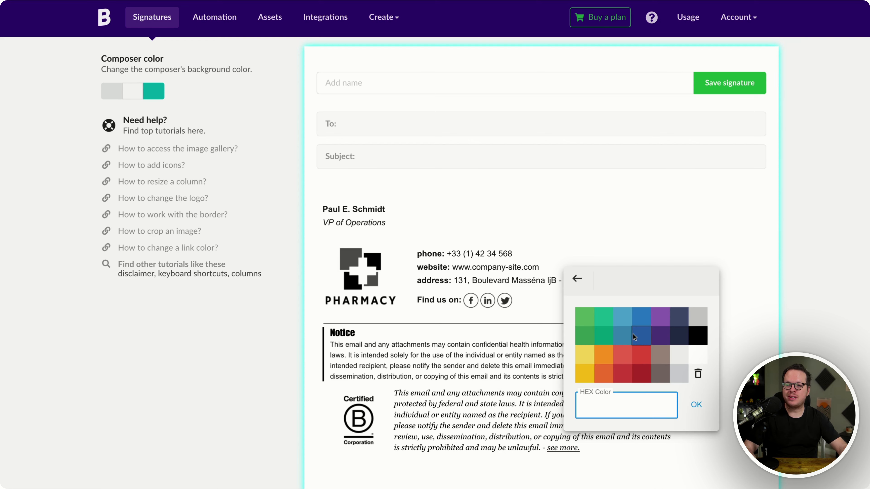
left_click(695, 337)
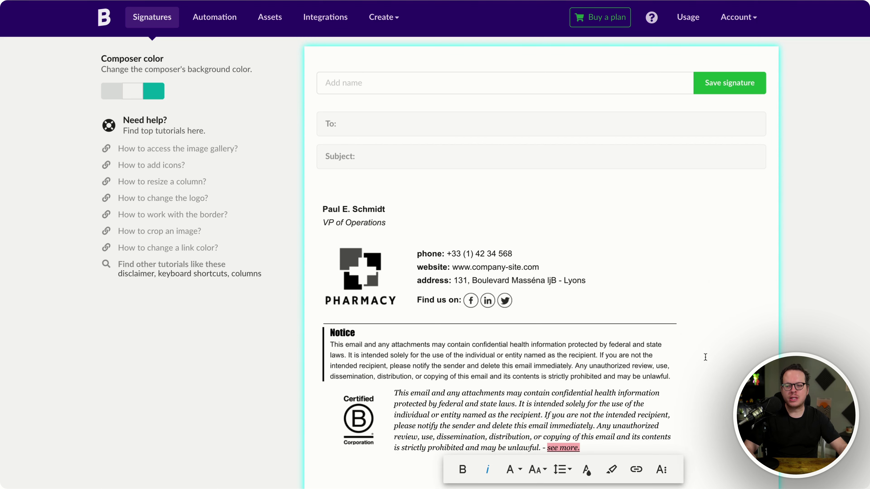
left_click(723, 393)
Step: Delete "- see more." from the end of the italic notice text
scroll(684, 411, "down", 2)
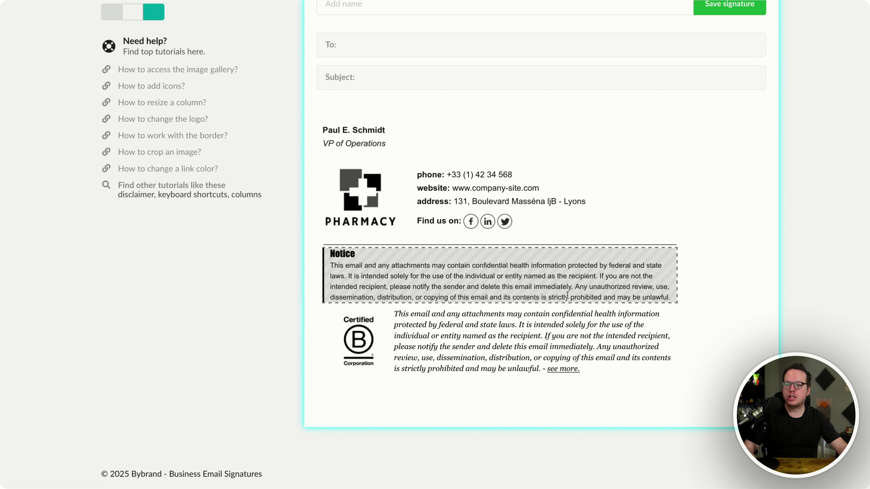
left_click(584, 367)
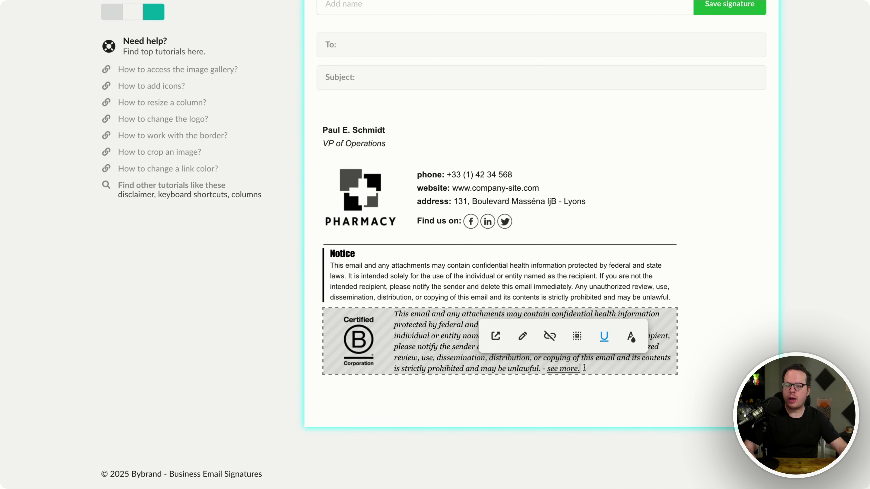
left_click_drag(589, 368, 542, 368)
key("BackSpace")
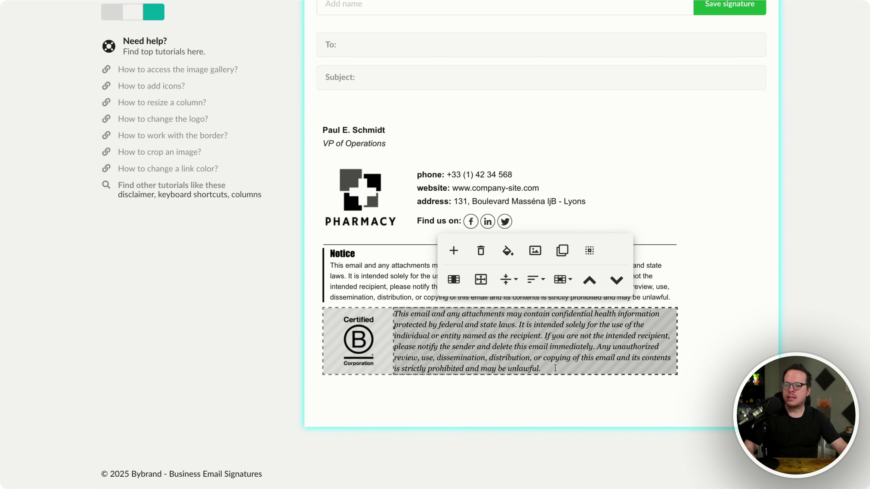
Step: Insert the dark circular chain-link icon from the icon library at the end of the italic notice text
left_click(535, 253)
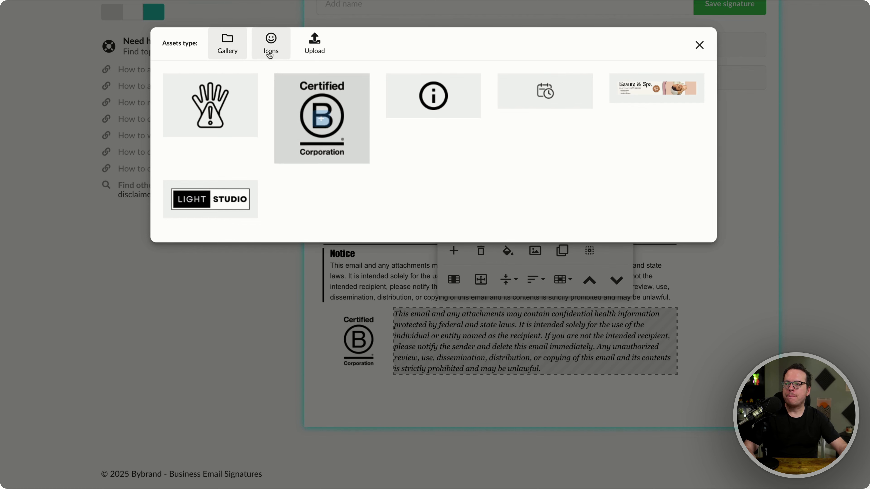
left_click(271, 42)
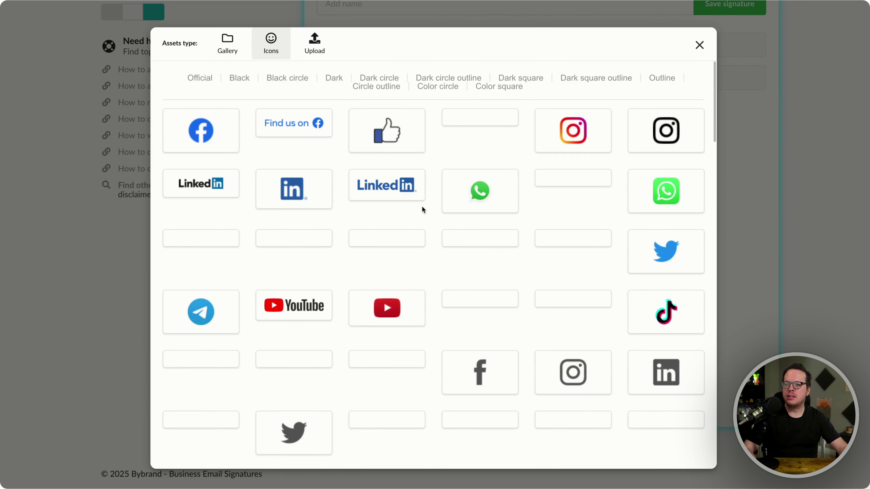
scroll(421, 207, "down", 10)
scroll(419, 310, "down", 2)
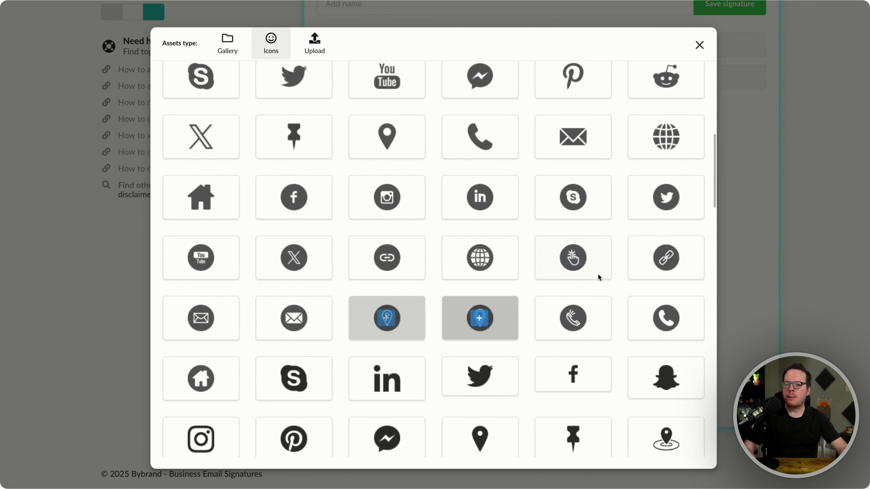
left_click(667, 268)
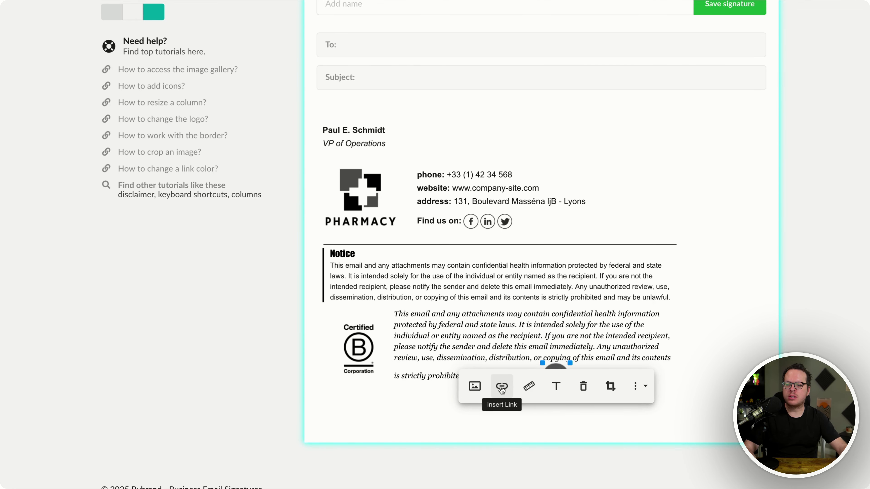
left_click(501, 389)
type("https://www.bybrand.io/about/terms")
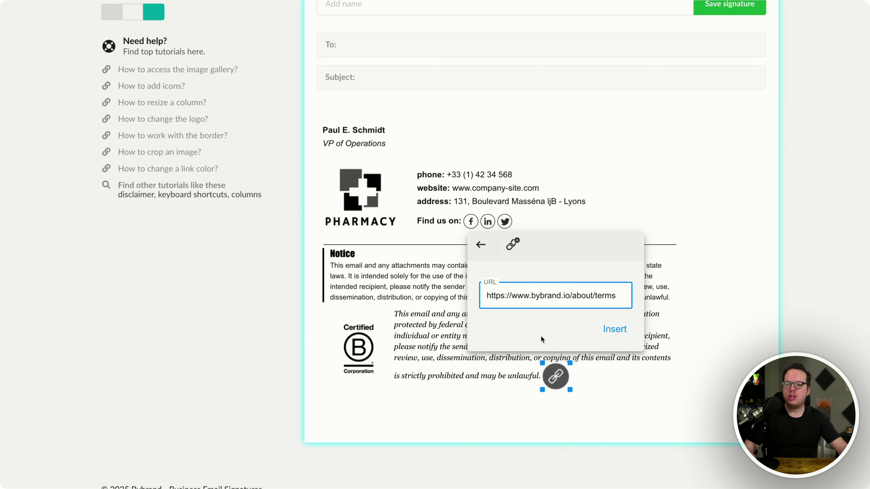
left_click(614, 328)
left_click(676, 413)
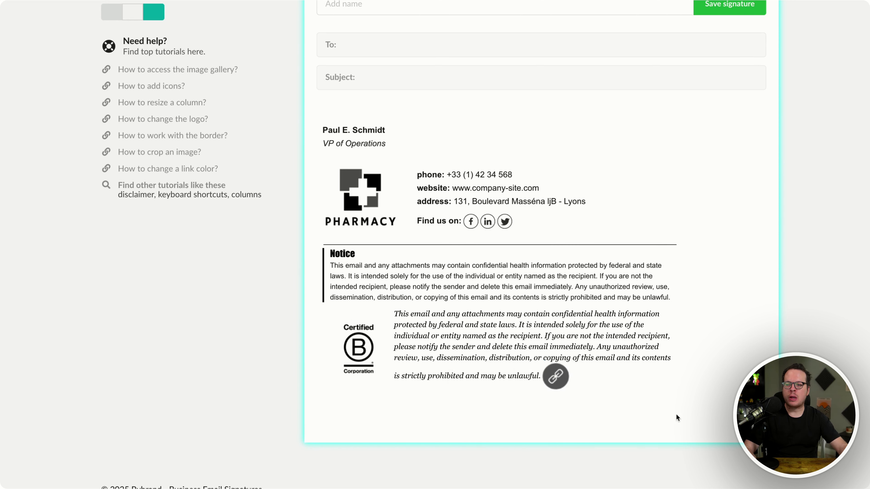
Step: Shrink the chain-link icon to about the height of the notice's text line
left_click(563, 387)
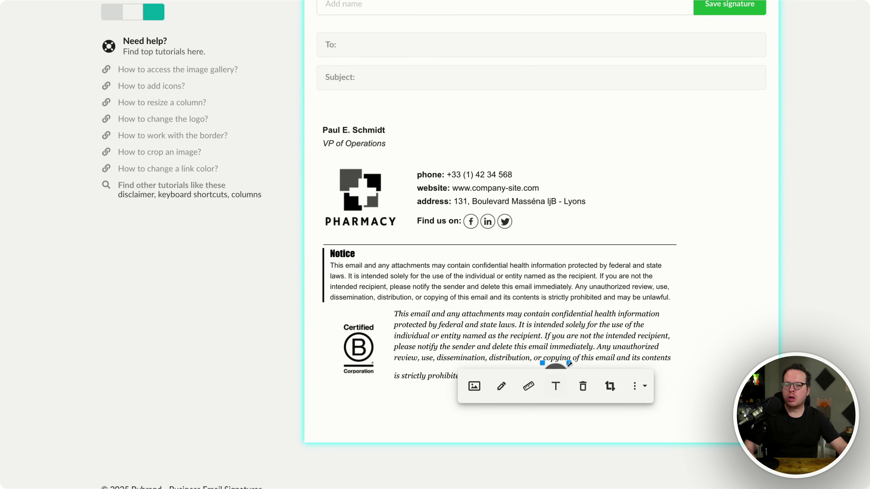
left_click_drag(568, 362, 552, 375)
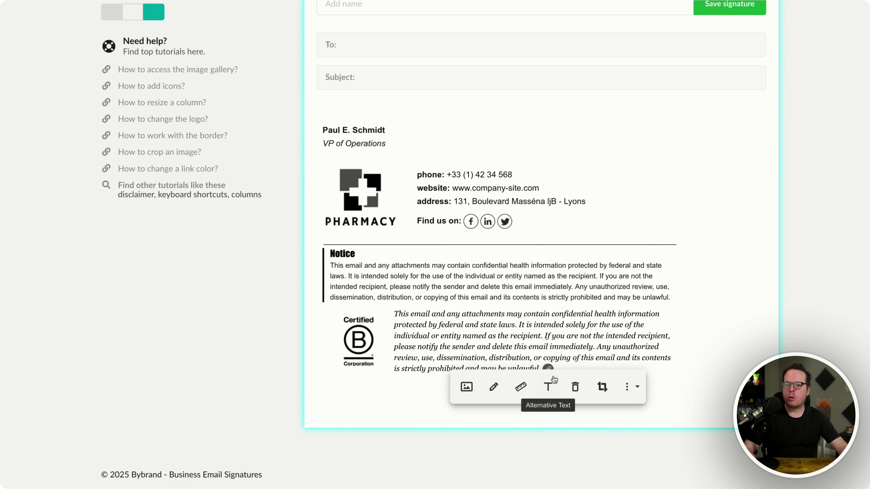
left_click(687, 387)
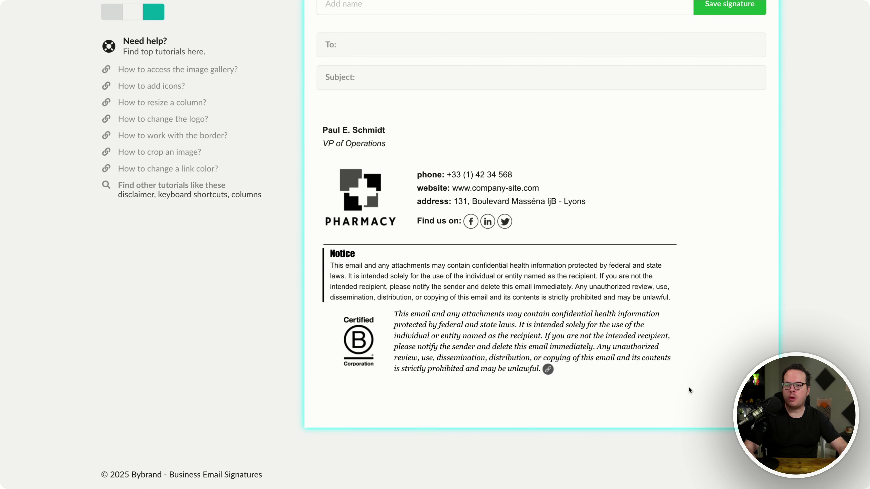
Step: Save the signature with the name "My Signature"
scroll(649, 355, "up", 3)
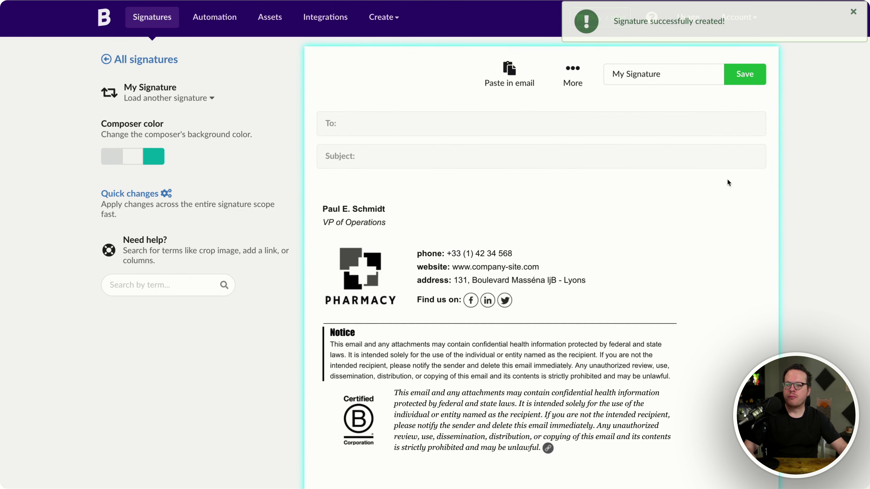
scroll(726, 245, "down", 1)
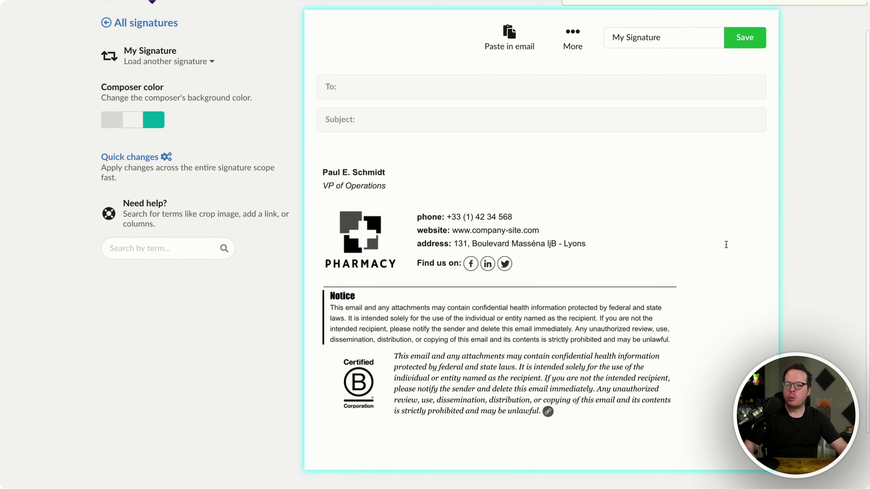
Step: Open the signature's quick preview and test the chain-link icon's link at the end of the italic notice
scroll(726, 245, "up", 1)
left_click(571, 78)
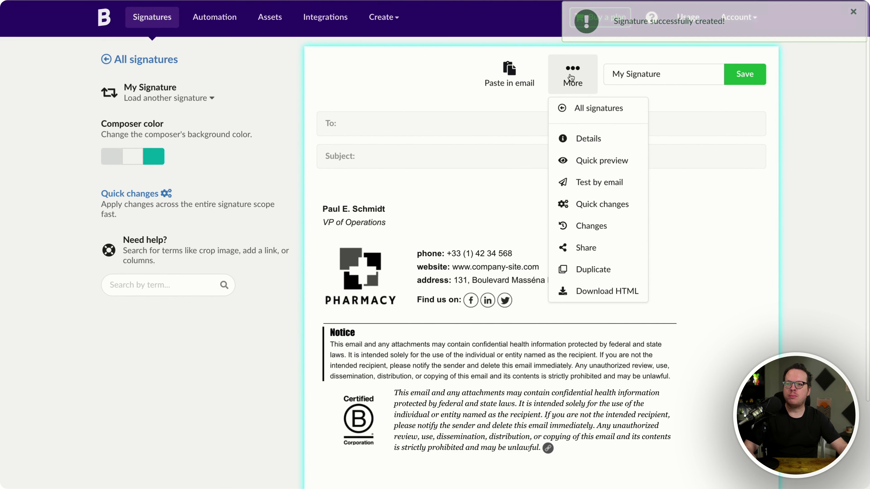
left_click(596, 170)
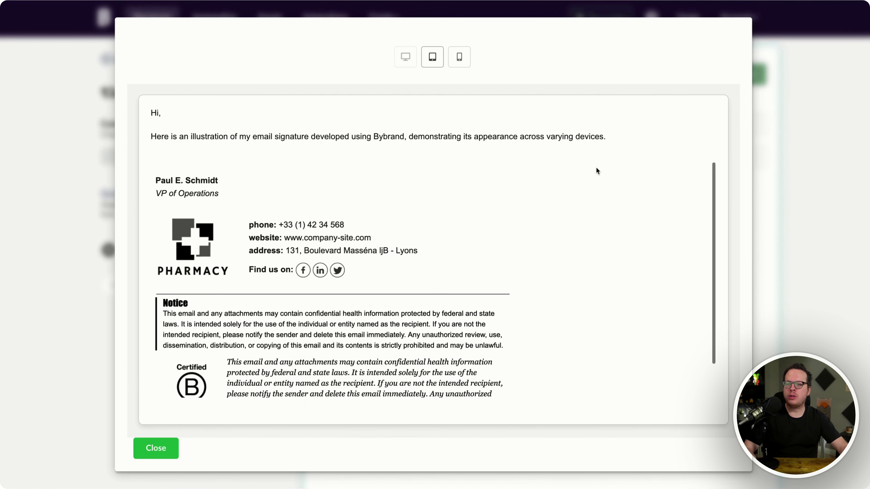
scroll(448, 301, "down", 1)
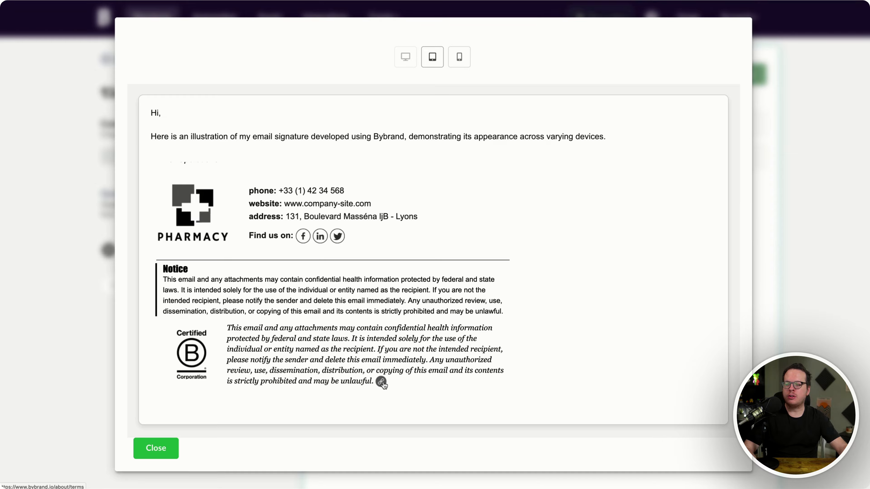
left_click(381, 381)
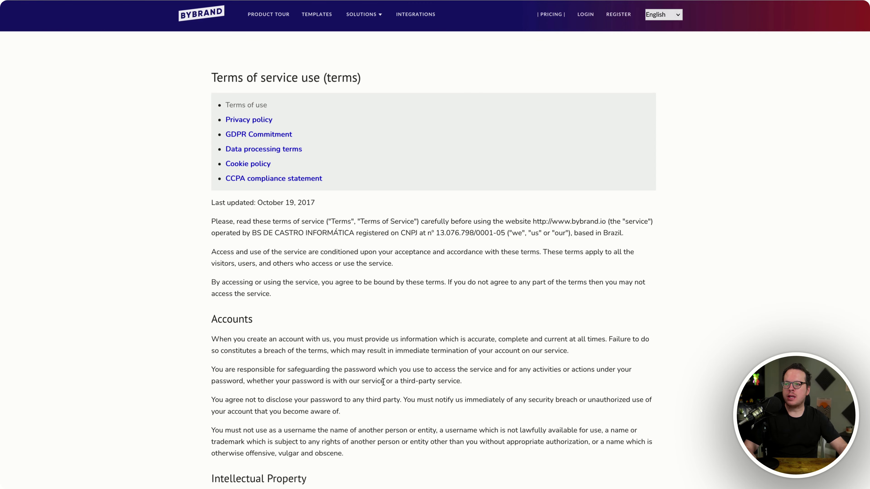